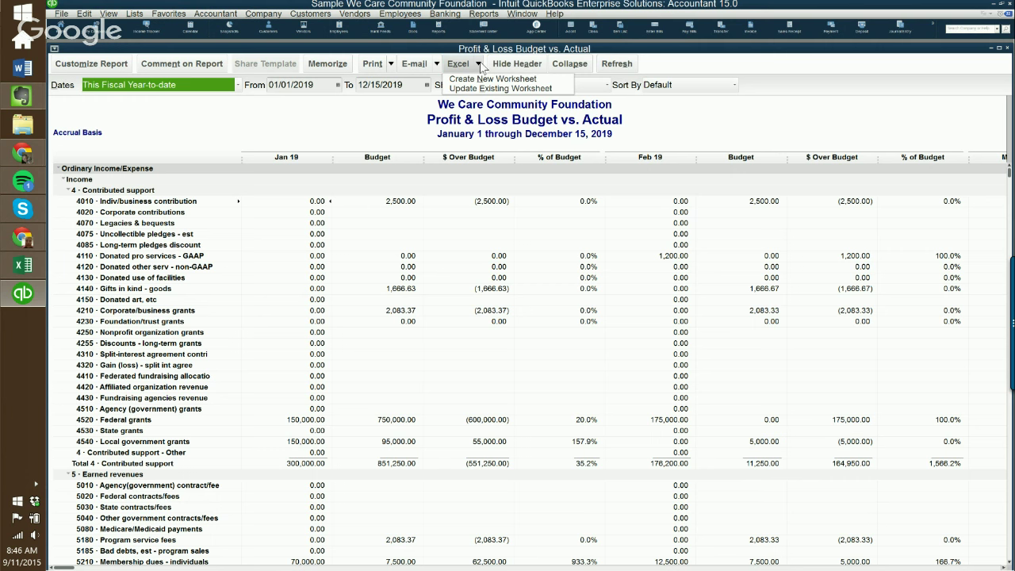
# Set the Profit & Loss Budget vs. Actual report's columns to Total only
pyautogui.click(480, 66)
pyautogui.click(371, 124)
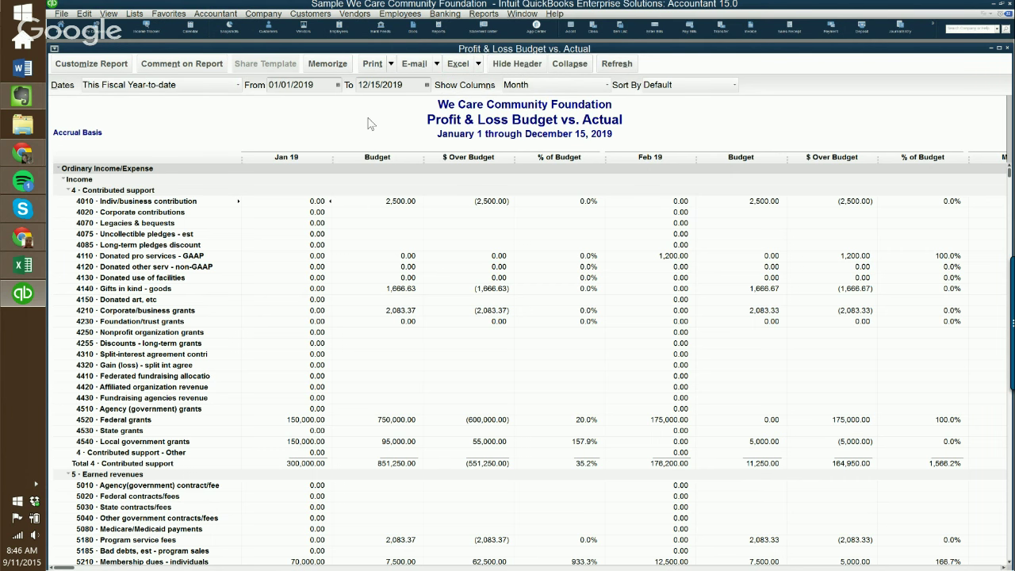
pyautogui.click(559, 86)
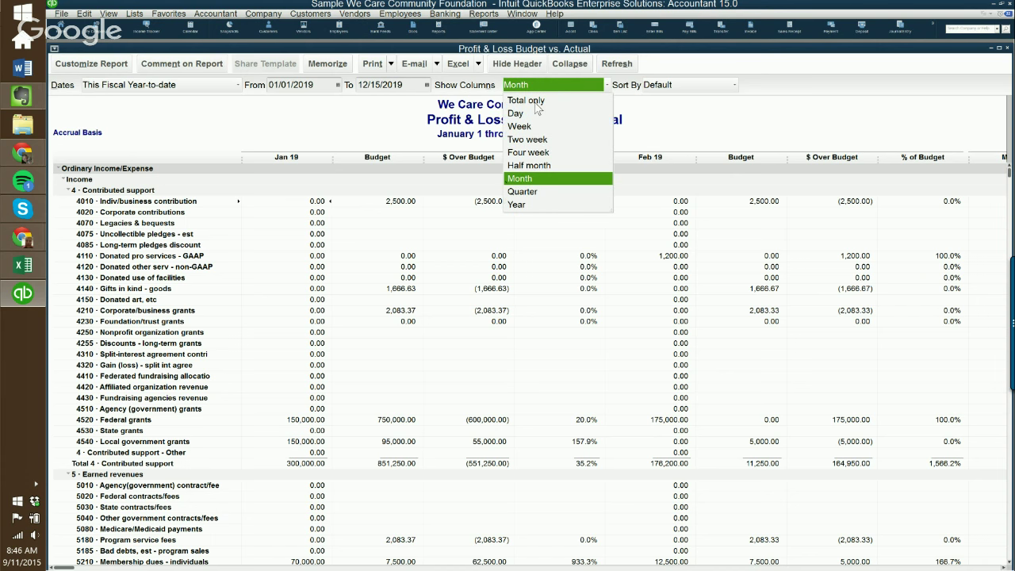
pyautogui.click(538, 103)
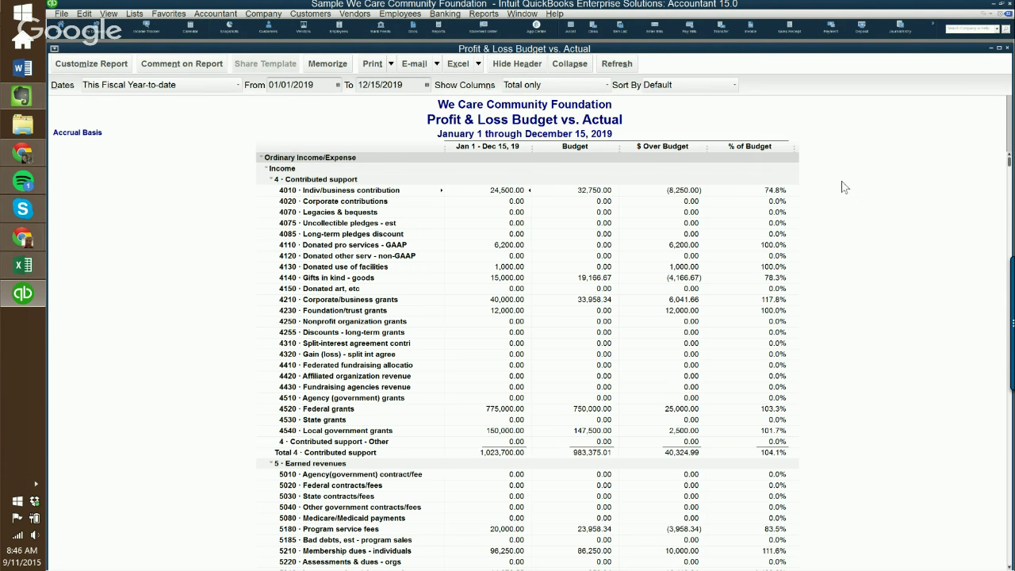
# Export the report to Excel as a new worksheet in a new workbook and bring the exported workbook into view
pyautogui.click(480, 65)
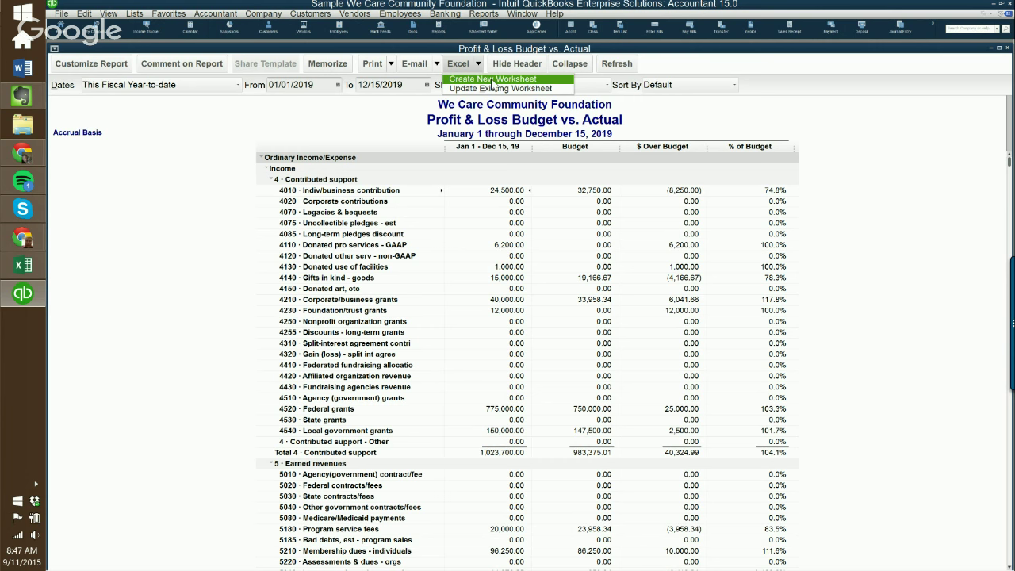
pyautogui.click(492, 81)
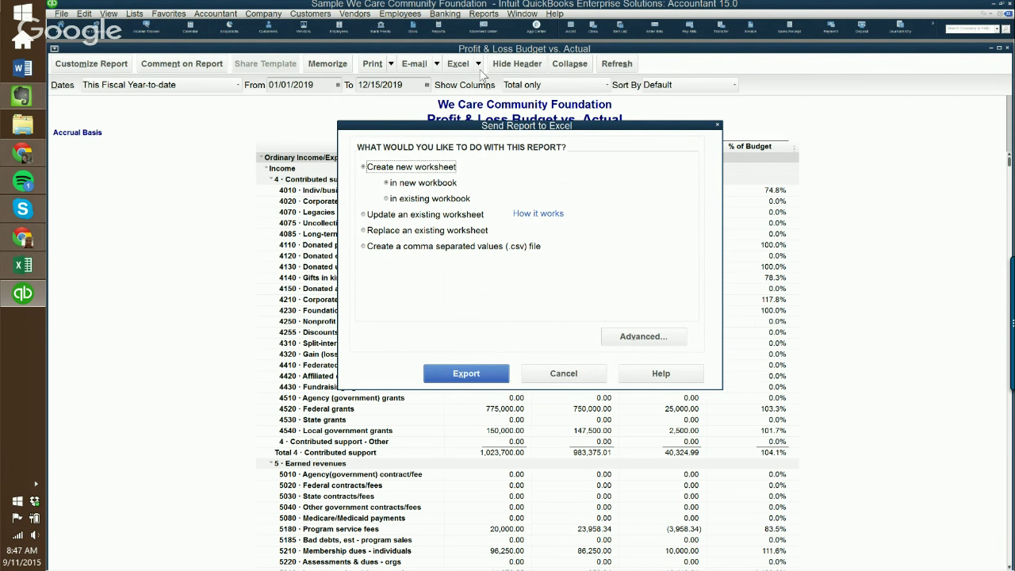
pyautogui.click(467, 374)
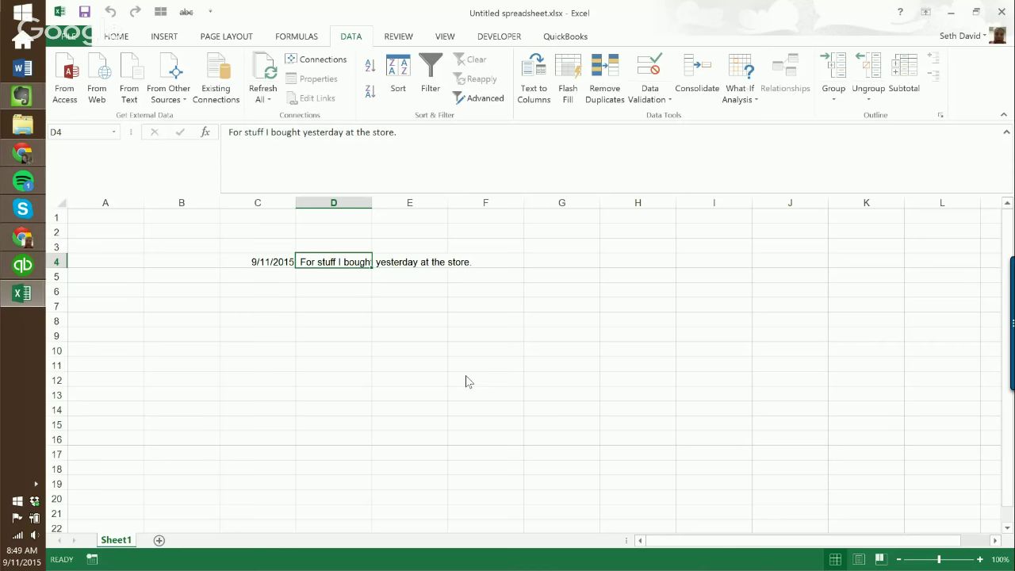
pyautogui.click(952, 14)
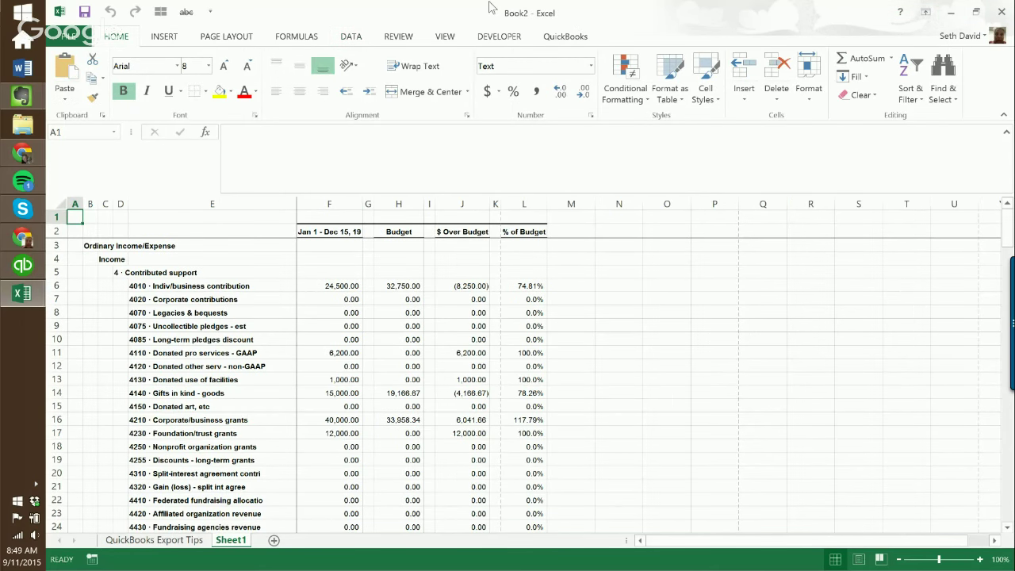
# Save the exported workbook as Sample Budget.xlsx in the Downloads folder and close it
pyautogui.click(340, 285)
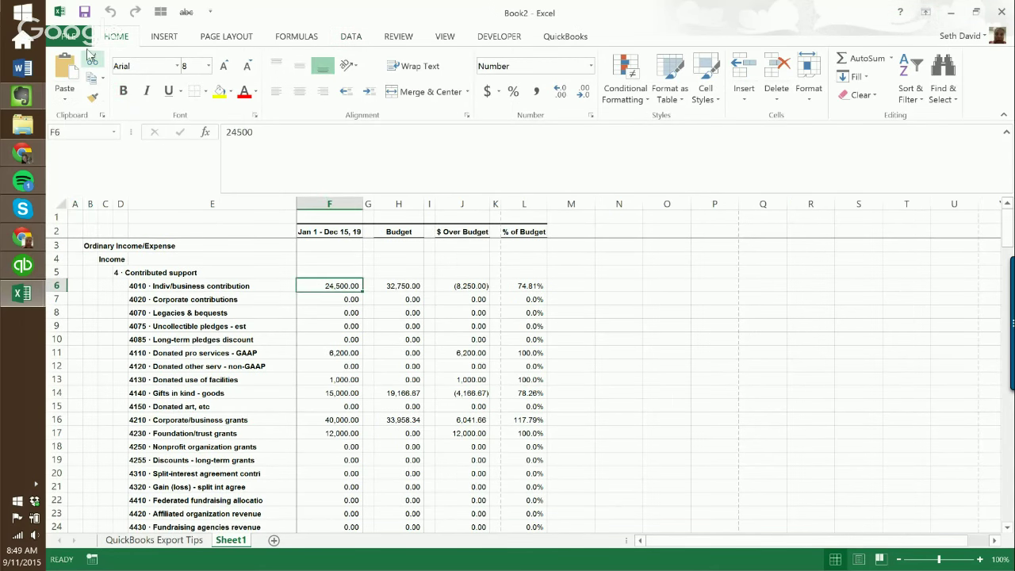
pyautogui.click(70, 37)
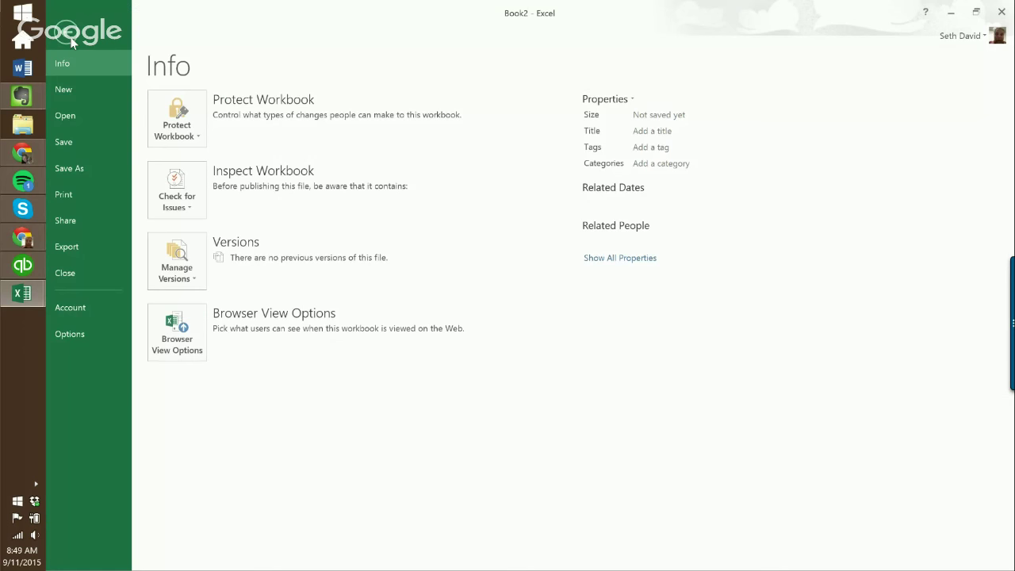
pyautogui.click(66, 173)
pyautogui.click(215, 152)
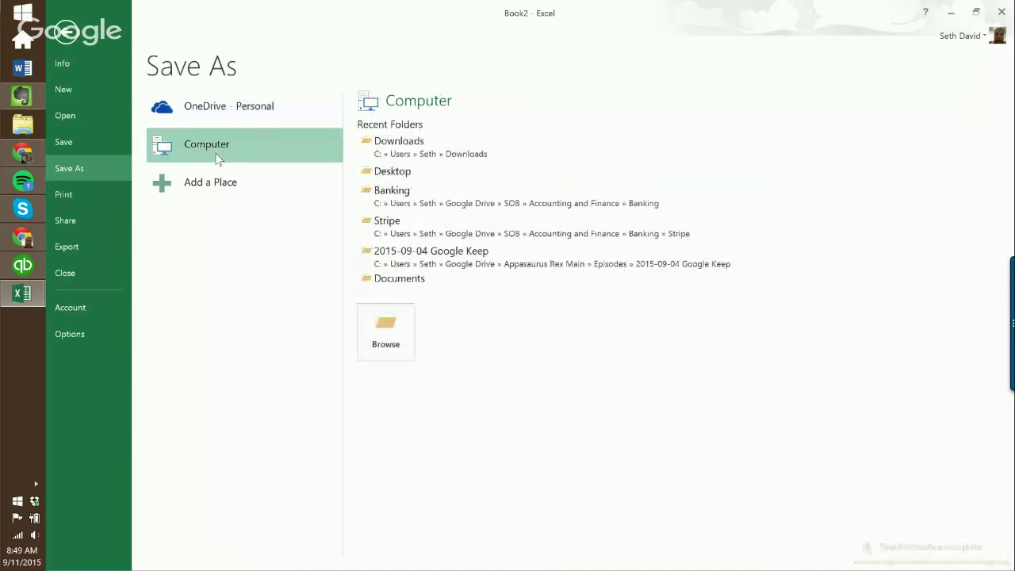
pyautogui.click(477, 144)
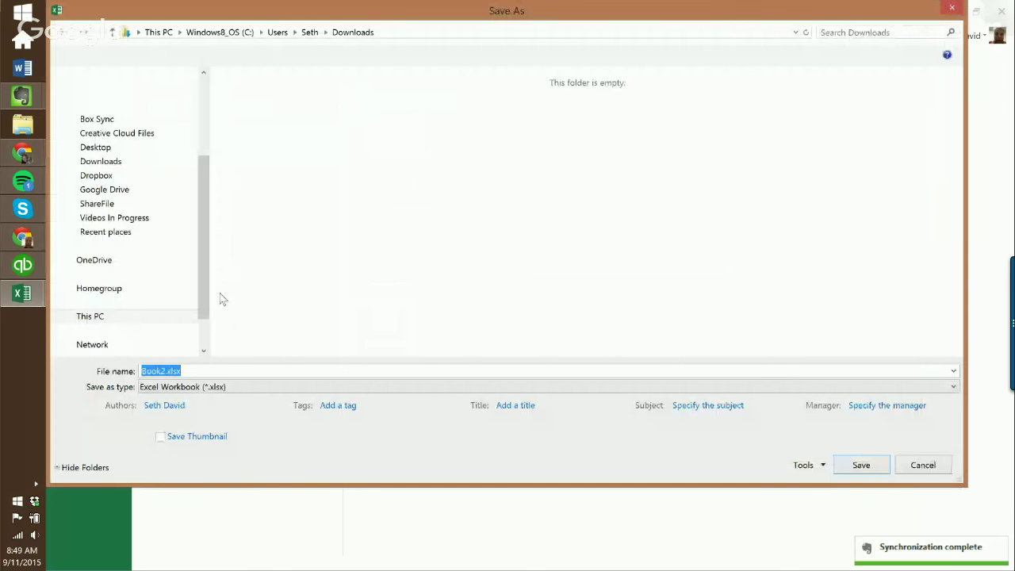
pyautogui.click(161, 370)
pyautogui.doubleClick(162, 371)
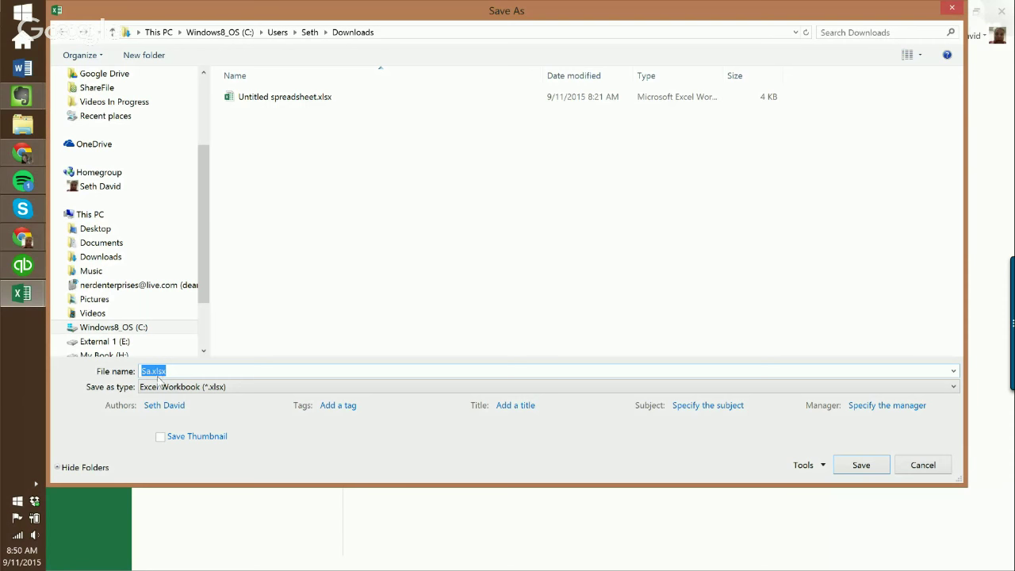
pyautogui.click(151, 372)
pyautogui.moveTo(152, 372); pyautogui.dragTo(113, 373)
pyautogui.write('Sample Budget')
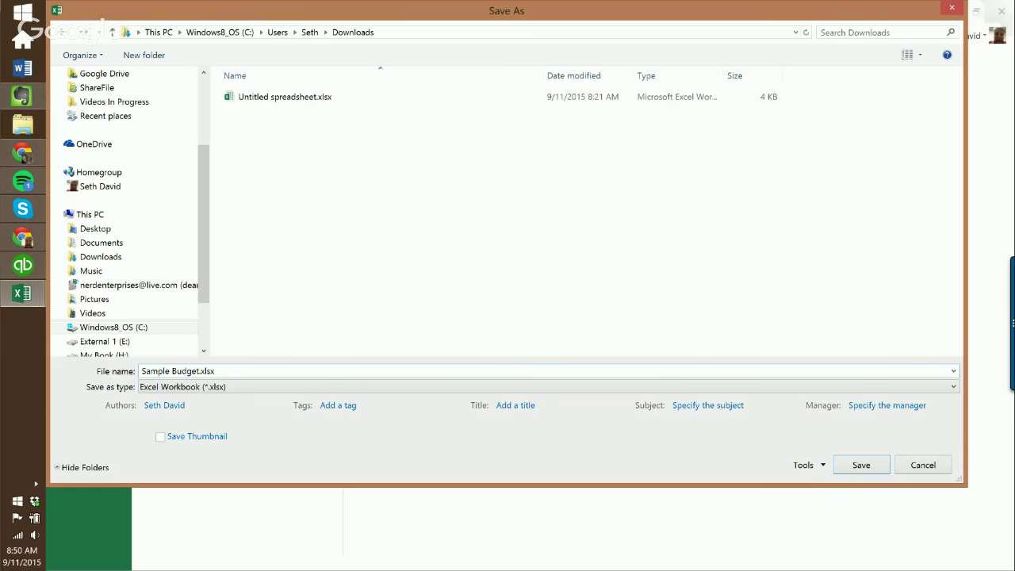
pyautogui.press('Return')
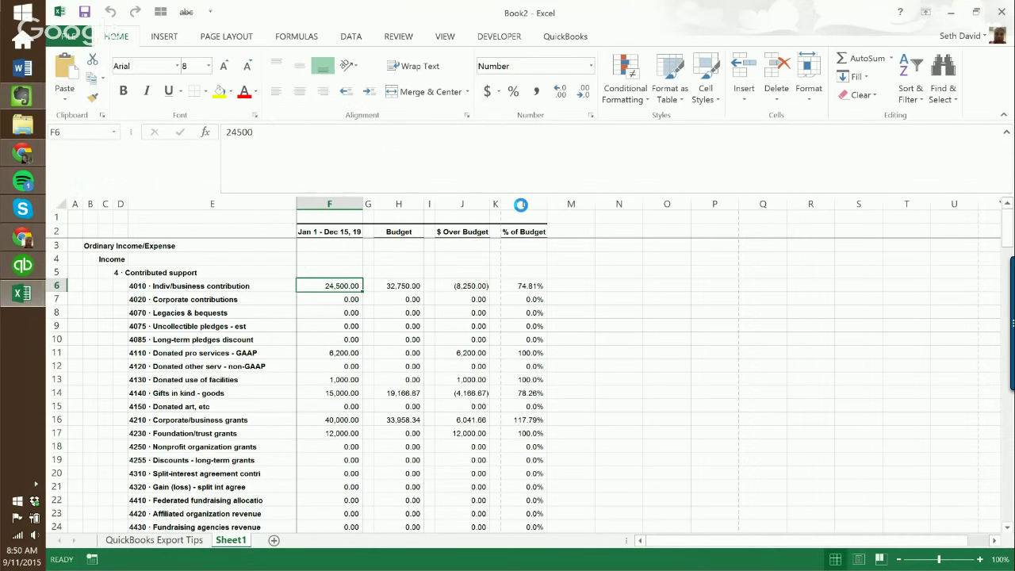
pyautogui.click(1000, 9)
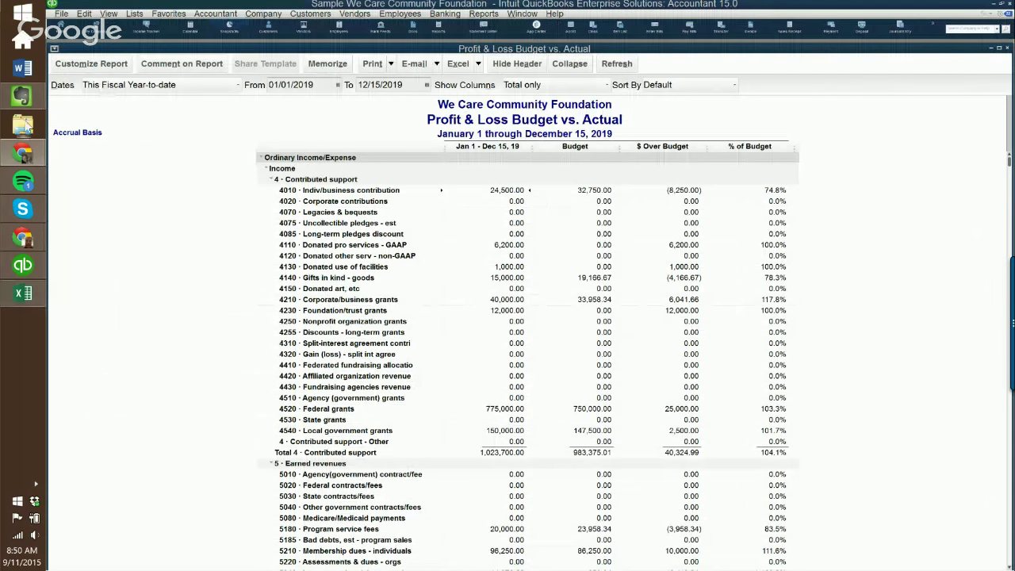
pyautogui.click(23, 95)
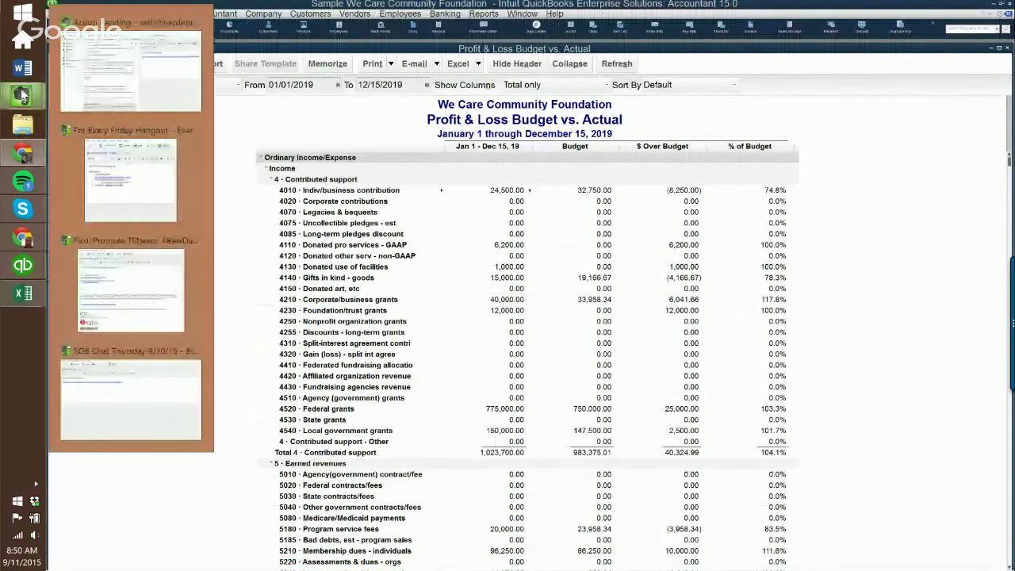
pyautogui.click(130, 161)
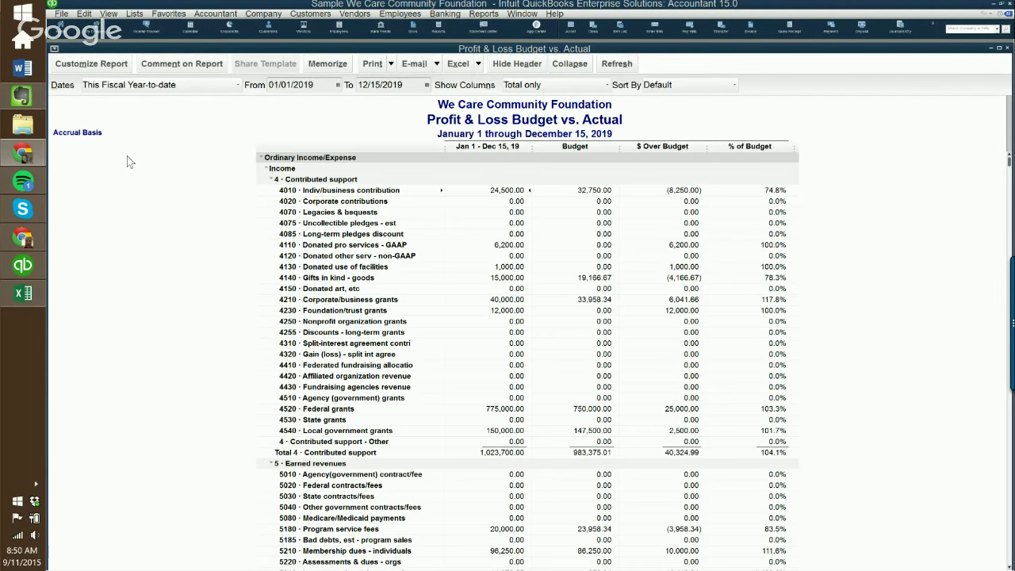
pyautogui.click(14, 159)
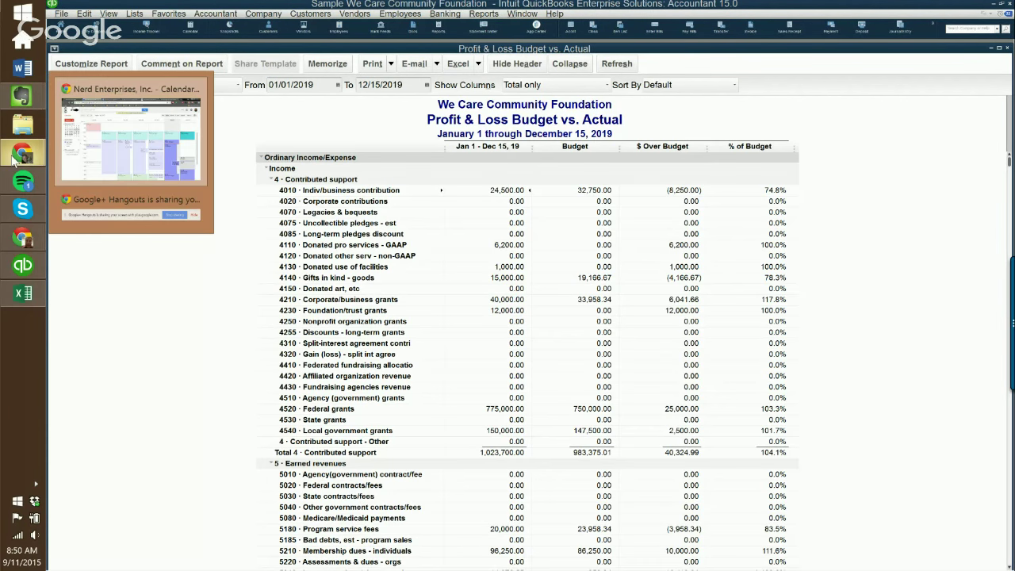
pyautogui.click(131, 135)
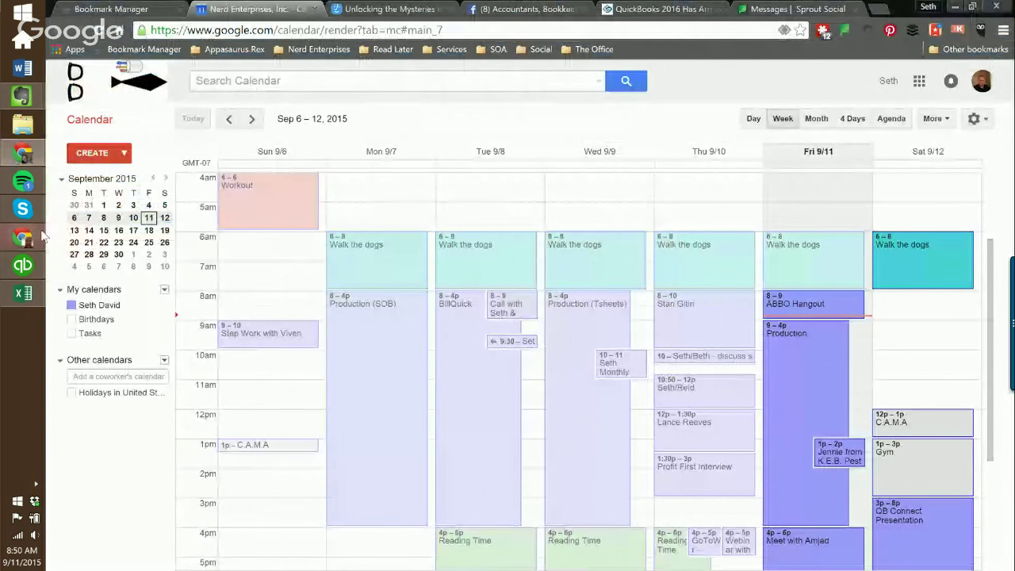
pyautogui.moveTo(41, 237)
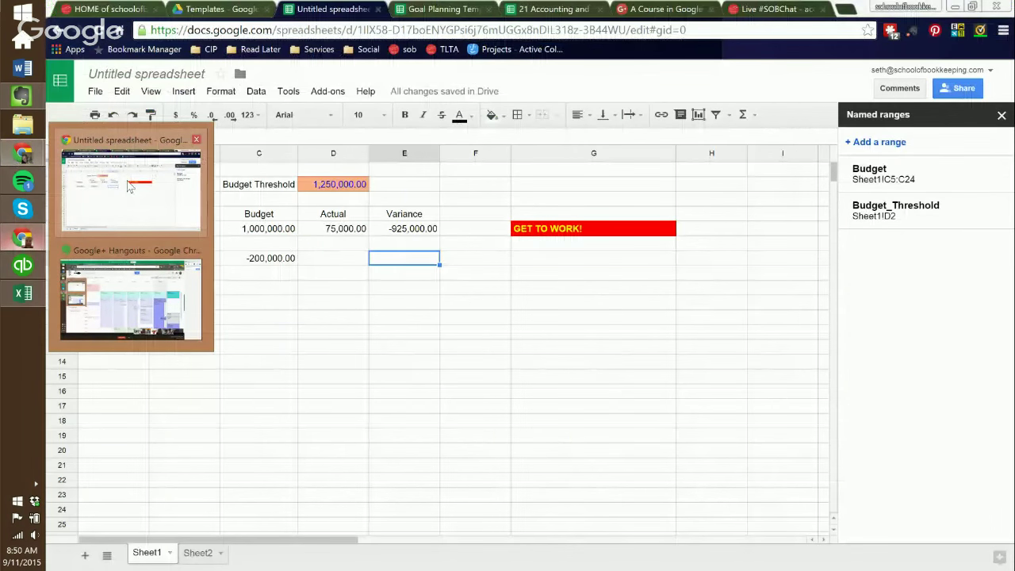
pyautogui.click(118, 299)
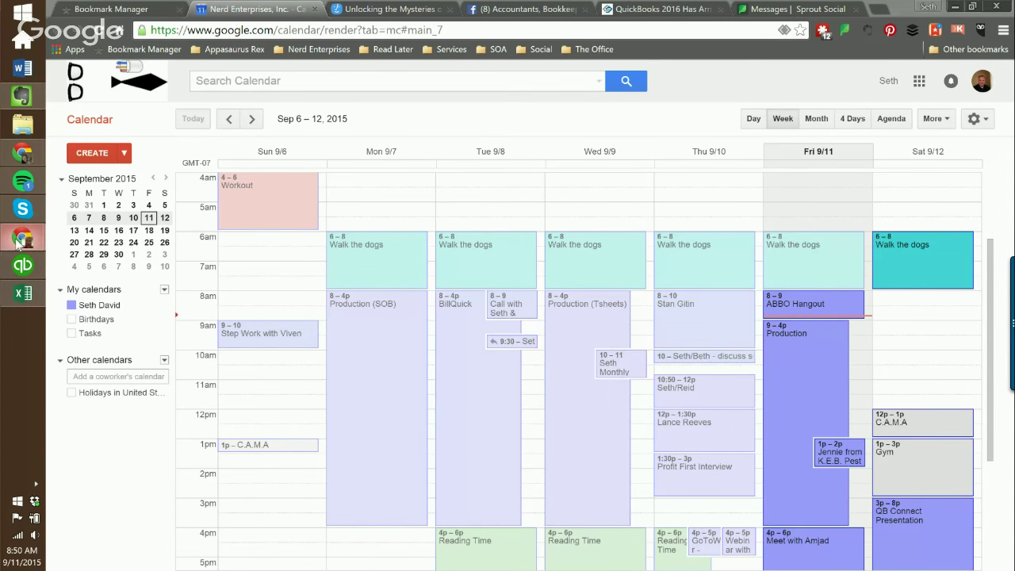
# Switch to the untitled Google Sheets spreadsheet in Chrome
pyautogui.moveTo(19, 243)
pyautogui.click(111, 184)
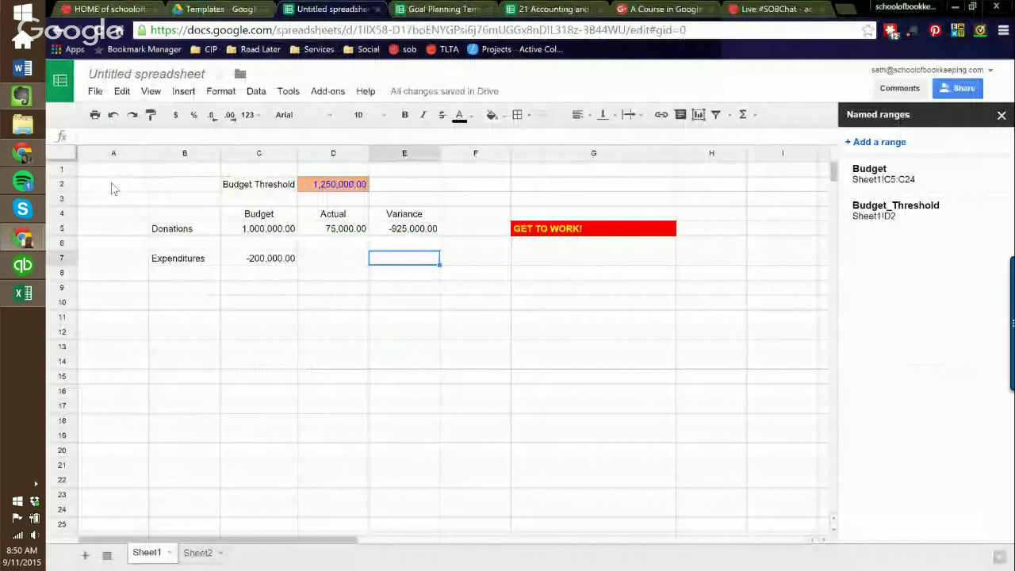
pyautogui.click(216, 10)
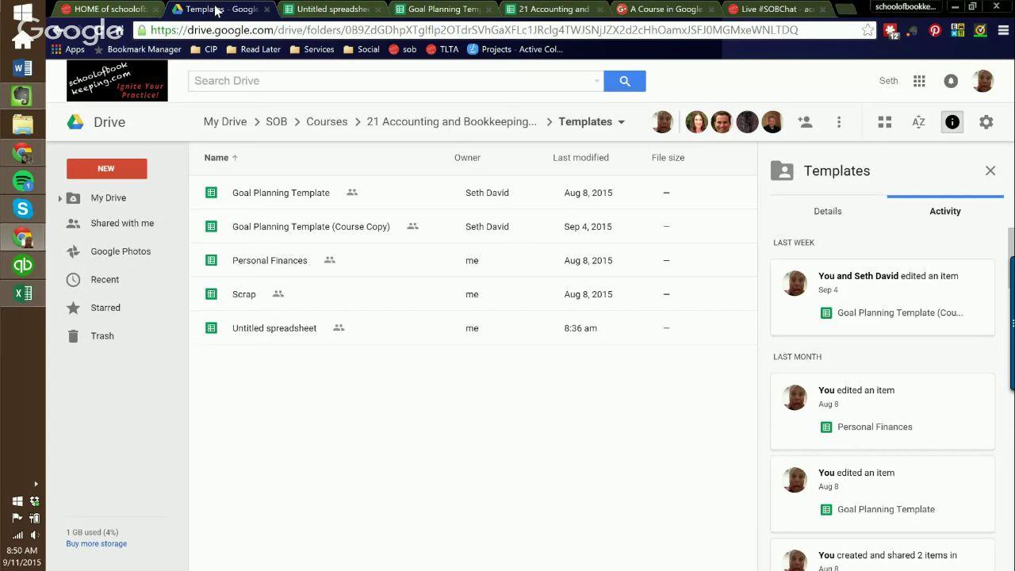
pyautogui.hotkey('ctrl', 'Tab')
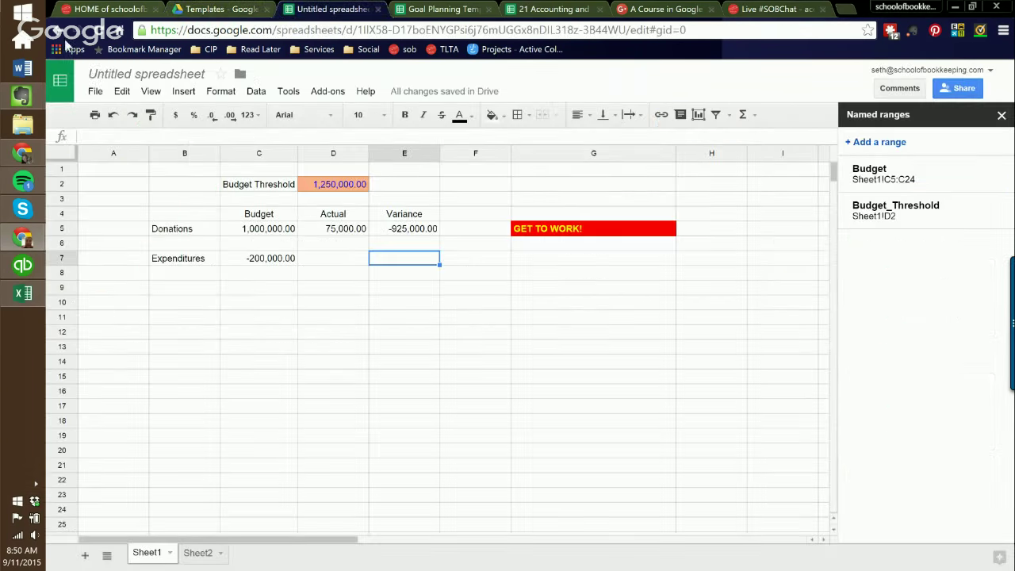
# Upload the Sample Budget.xlsx file from the computer and open it in Google Sheets
pyautogui.click(94, 91)
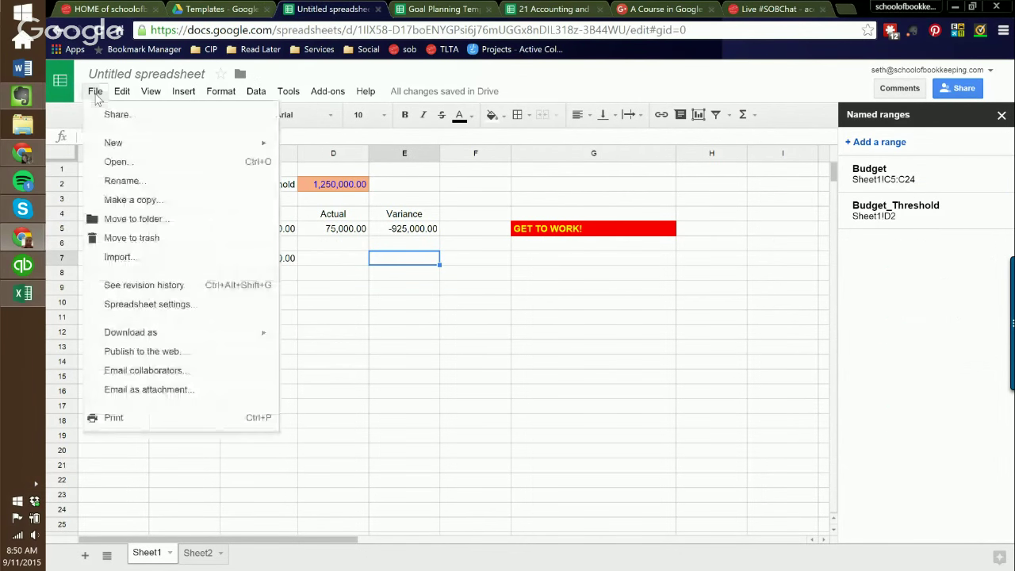
pyautogui.click(120, 162)
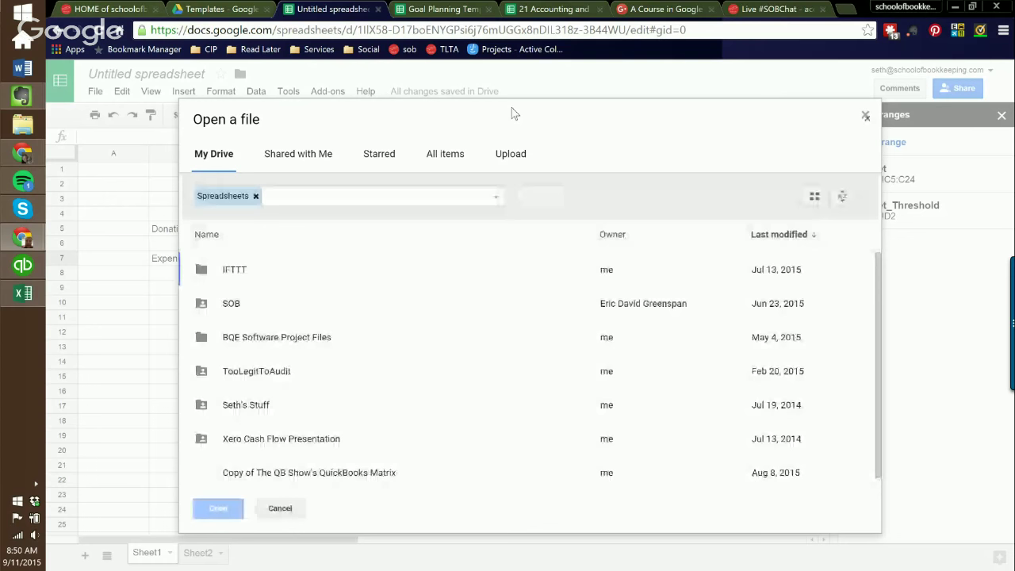
pyautogui.click(510, 154)
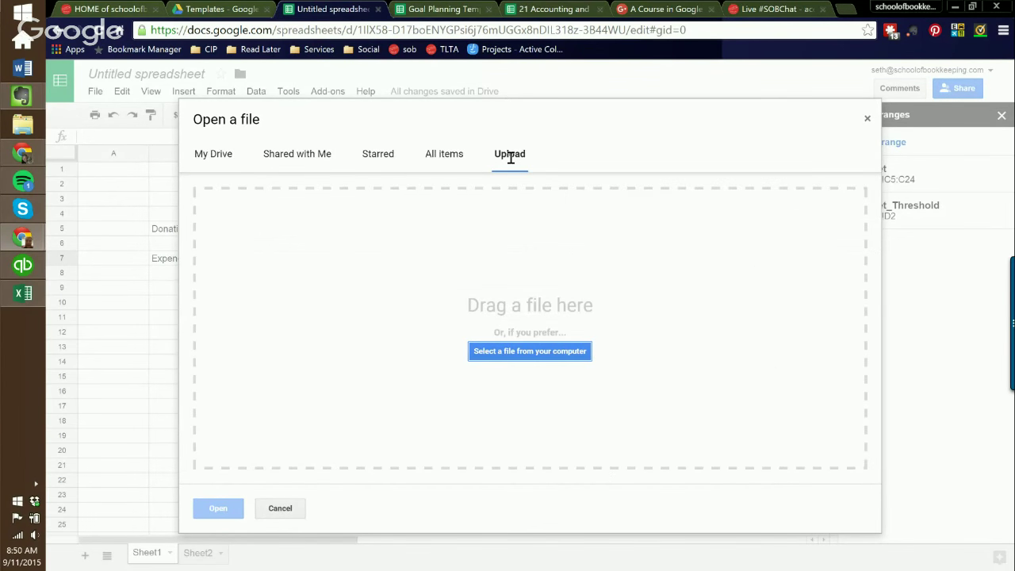
pyautogui.click(14, 129)
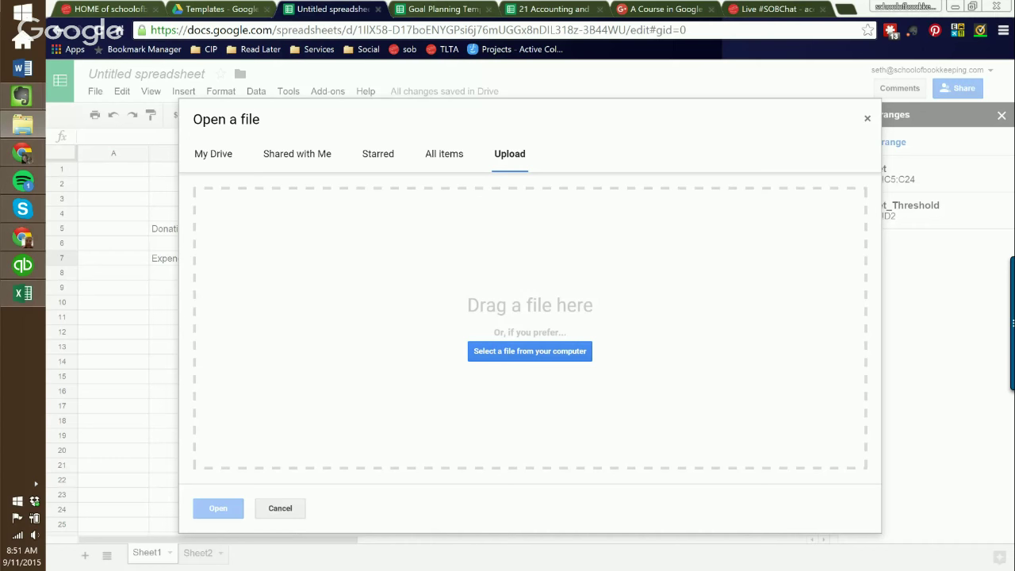
pyautogui.moveTo(1, 294); pyautogui.dragTo(578, 294)
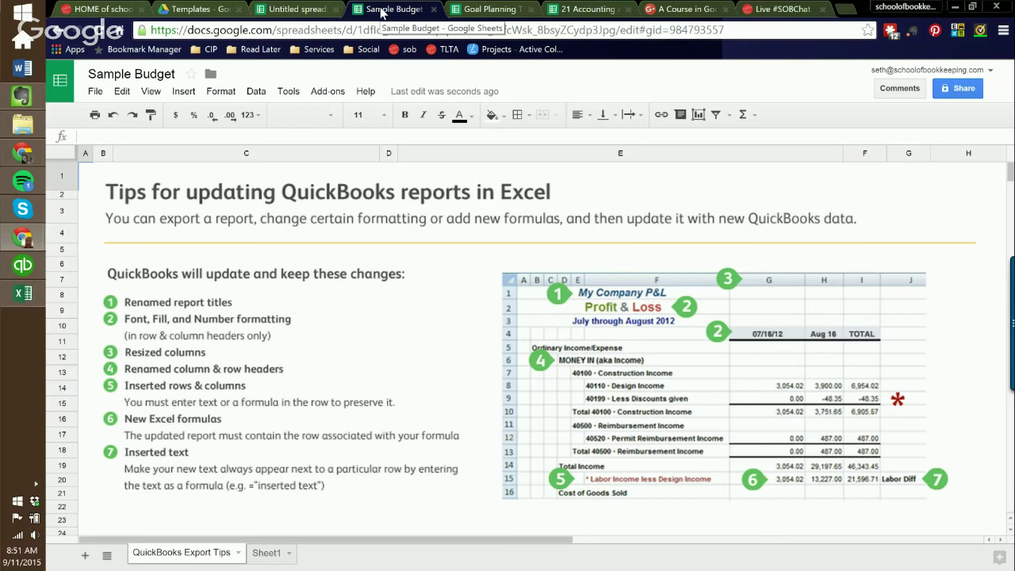
# On Sheet1, enlarge one of the garbled text objects covering the first header rows and delete it
pyautogui.click(274, 555)
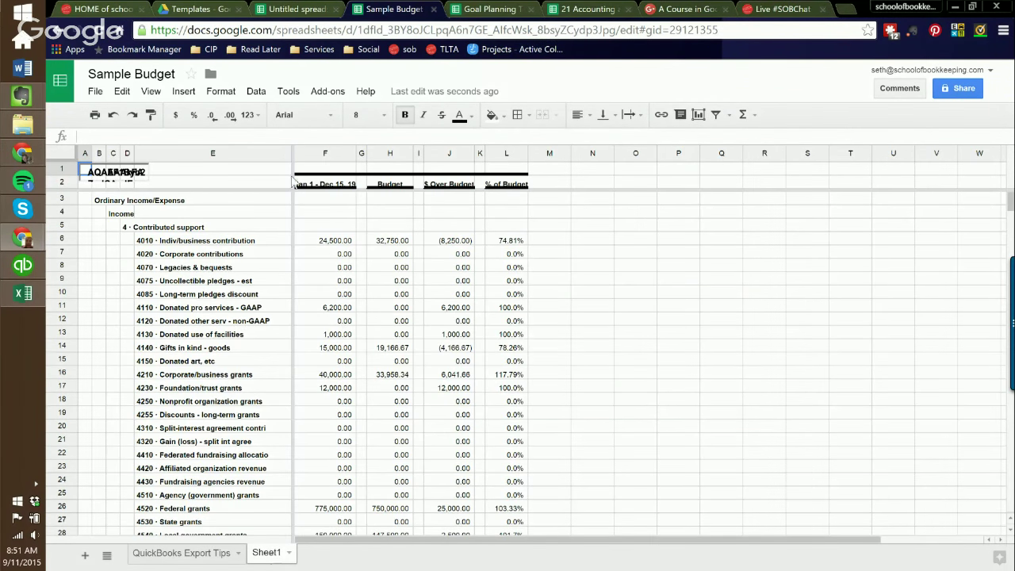
pyautogui.click(361, 213)
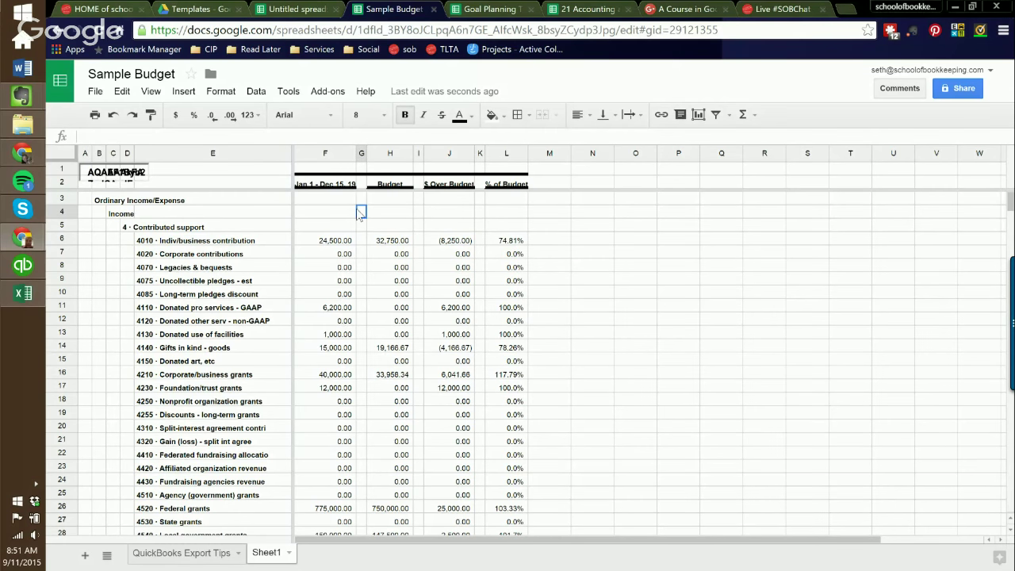
pyautogui.click(99, 173)
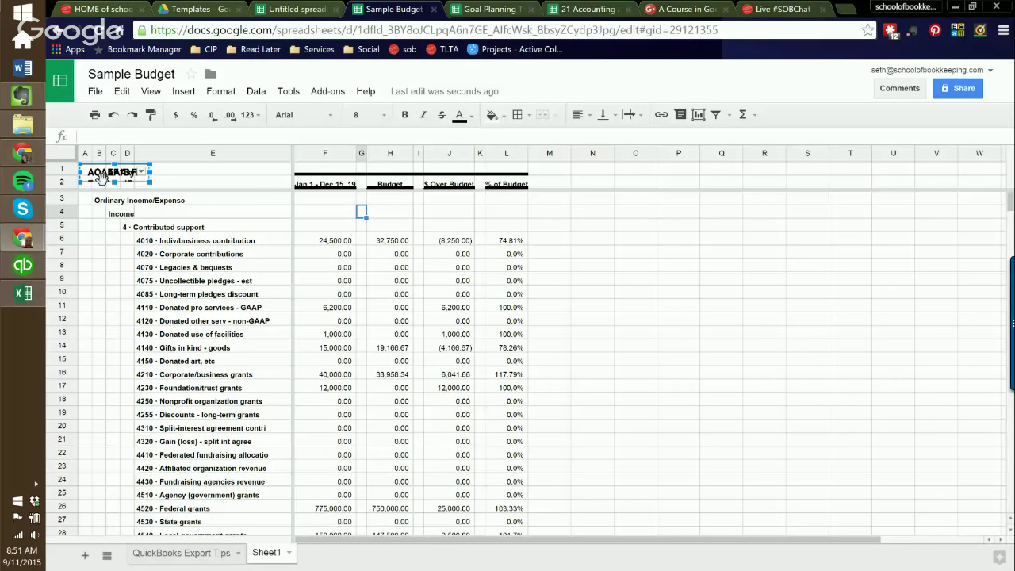
pyautogui.click(200, 182)
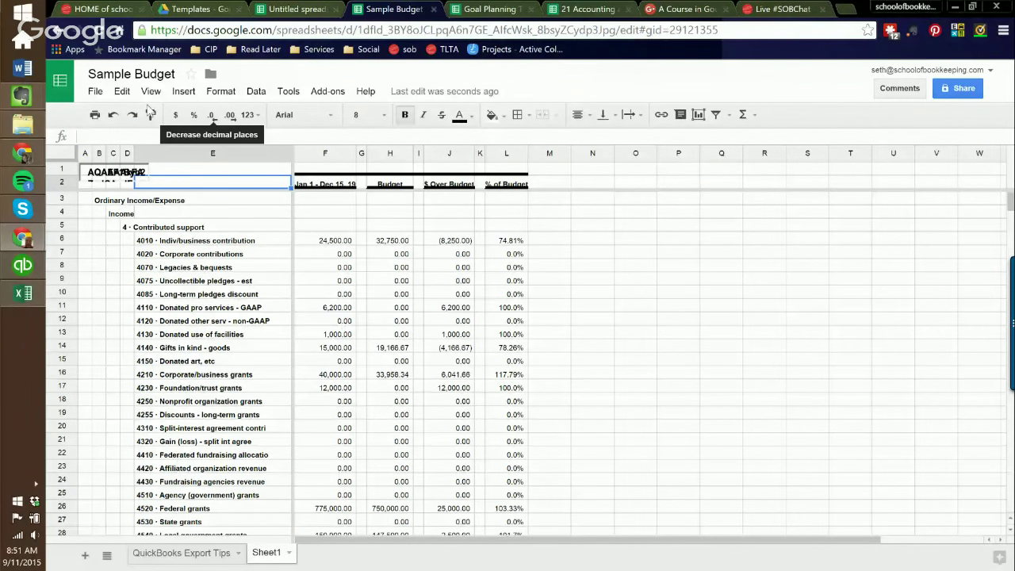
pyautogui.click(152, 172)
pyautogui.moveTo(152, 172)
pyautogui.mouseDown()
pyautogui.moveTo(262, 173)
pyautogui.moveTo(241, 173)
pyautogui.moveTo(273, 211)
pyautogui.moveTo(493, 261)
pyautogui.mouseUp()
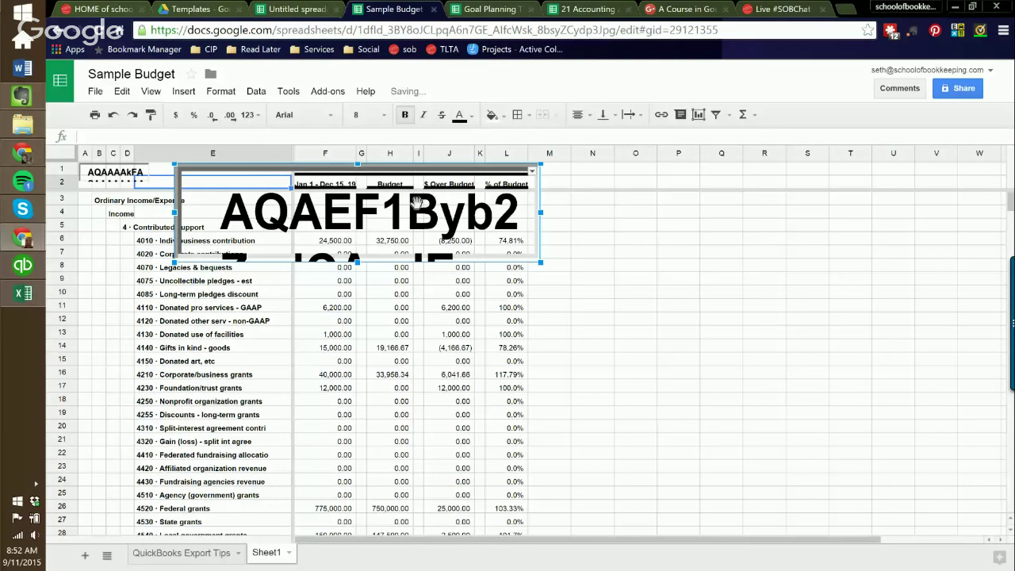
pyautogui.press('Delete')
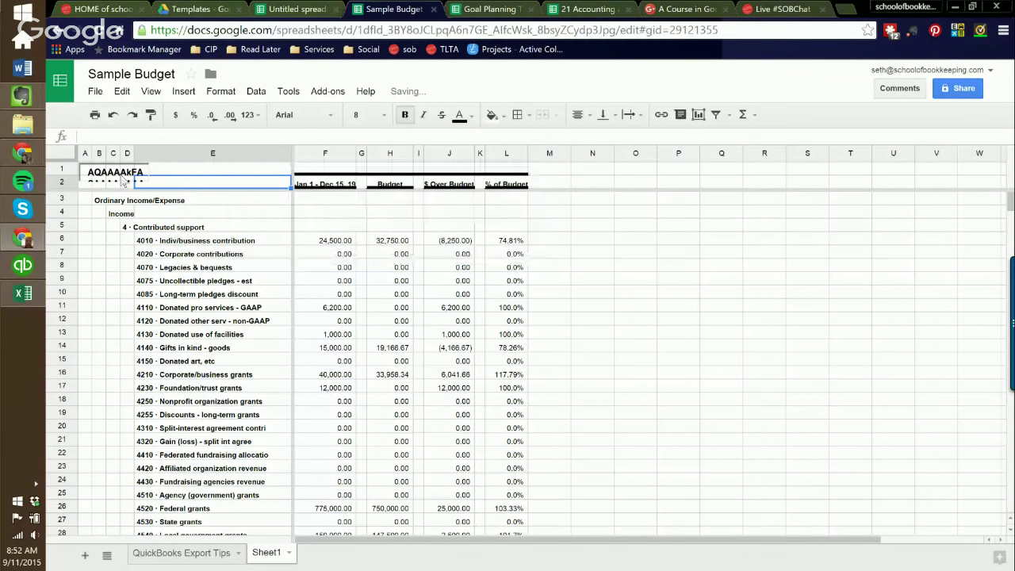
# Delete the remaining garbled text object covering the first header rows of Sheet1
pyautogui.click(105, 169)
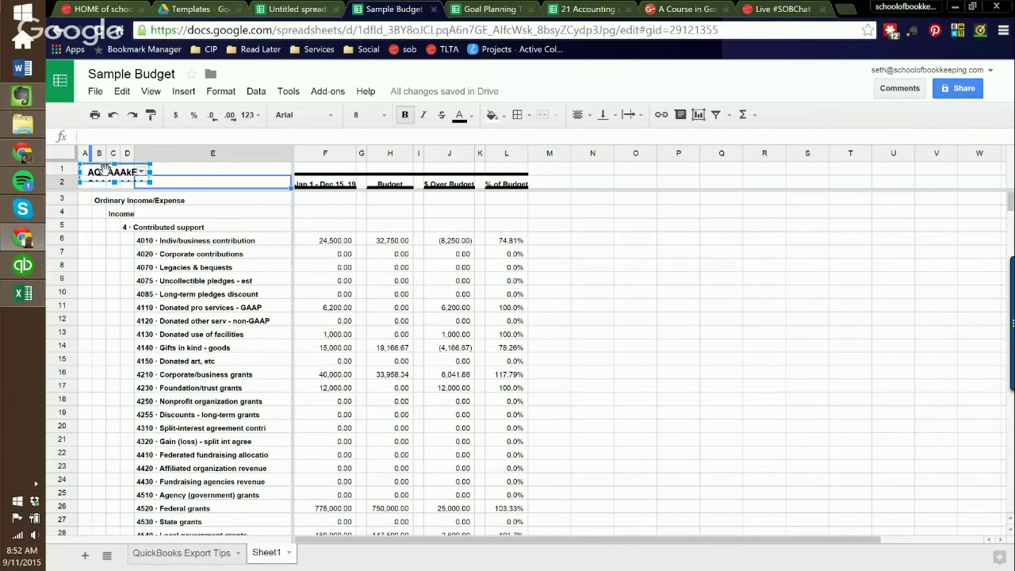
pyautogui.press('Delete')
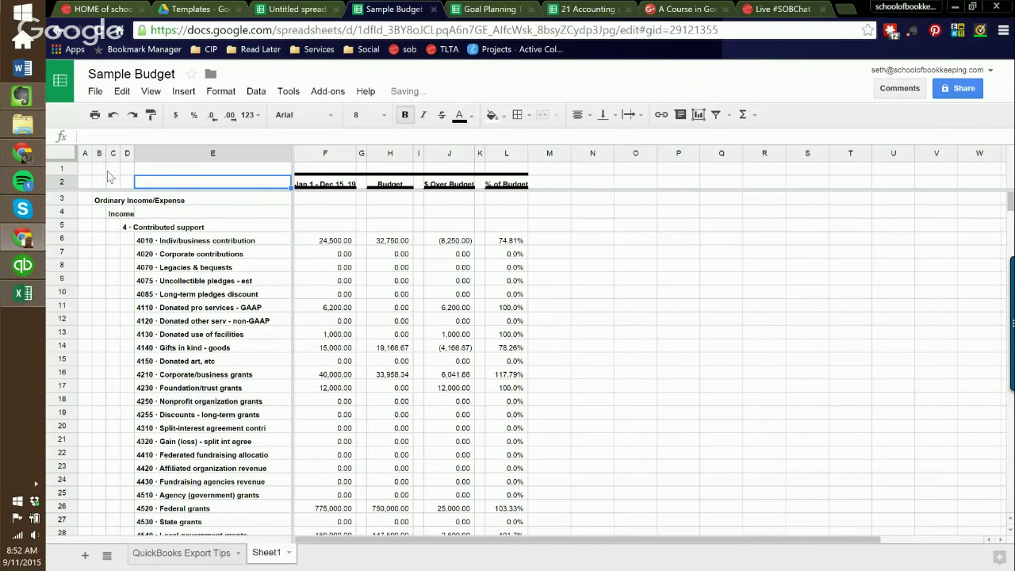
pyautogui.click(88, 170)
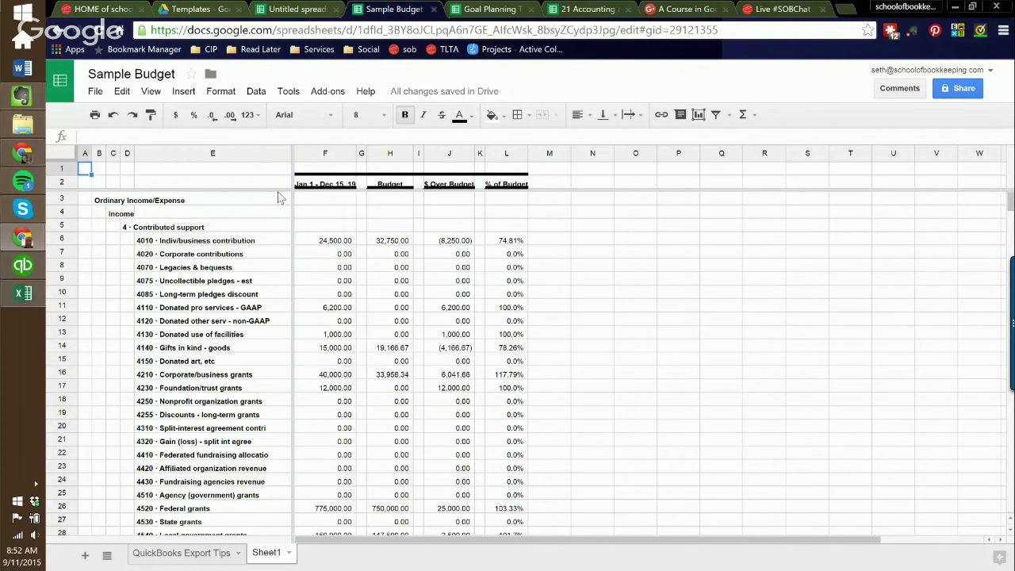
# Remove the frozen rows and frozen columns from Sheet1
pyautogui.click(285, 188)
pyautogui.click(289, 196)
pyautogui.click(221, 91)
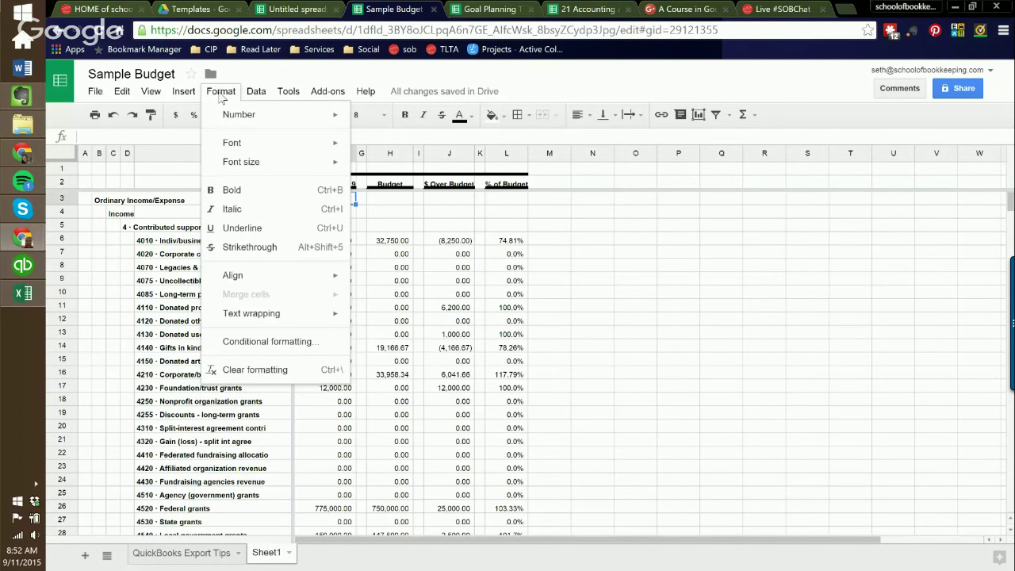
pyautogui.moveTo(151, 93)
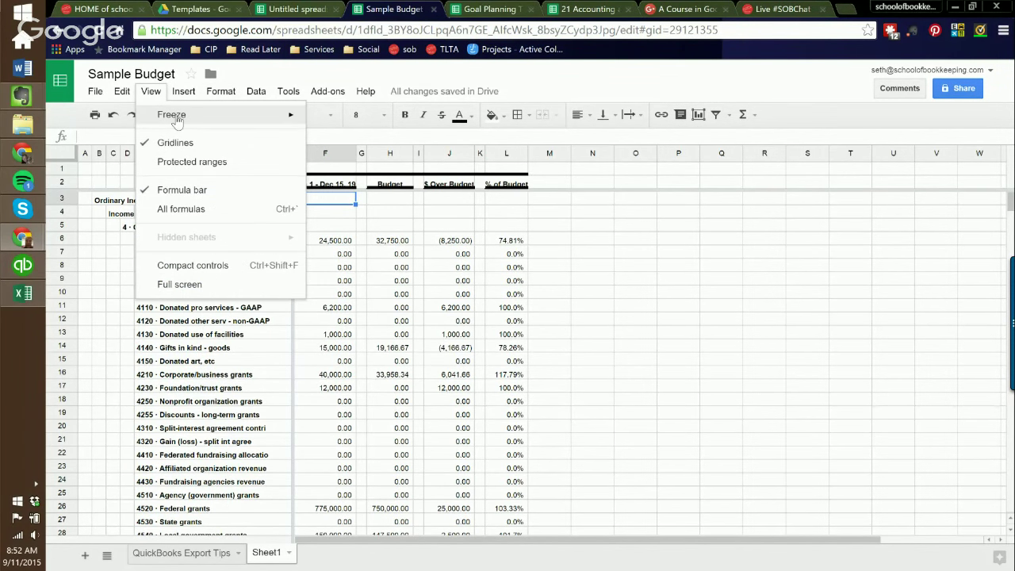
pyautogui.moveTo(179, 116)
pyautogui.click(334, 125)
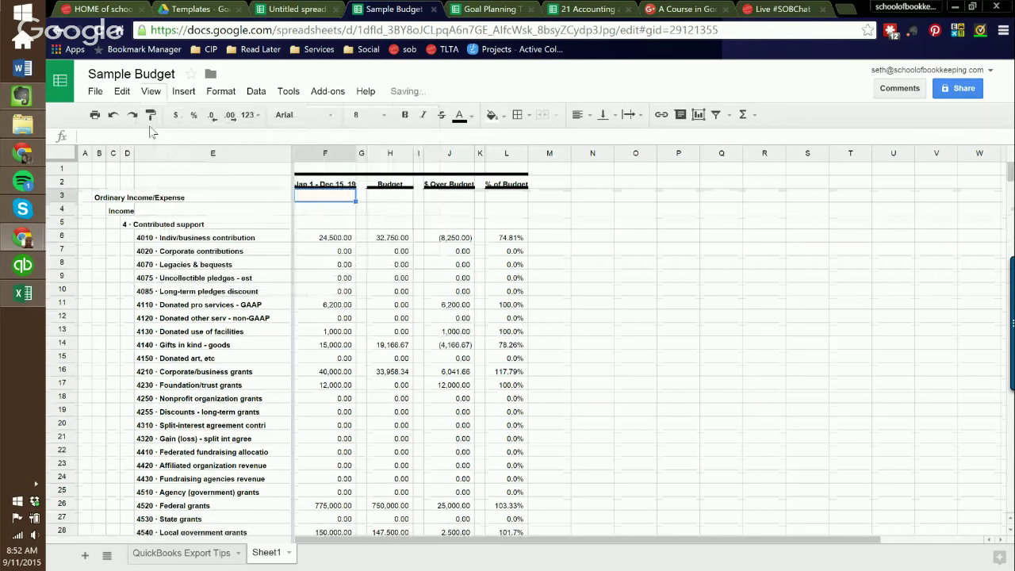
pyautogui.click(150, 92)
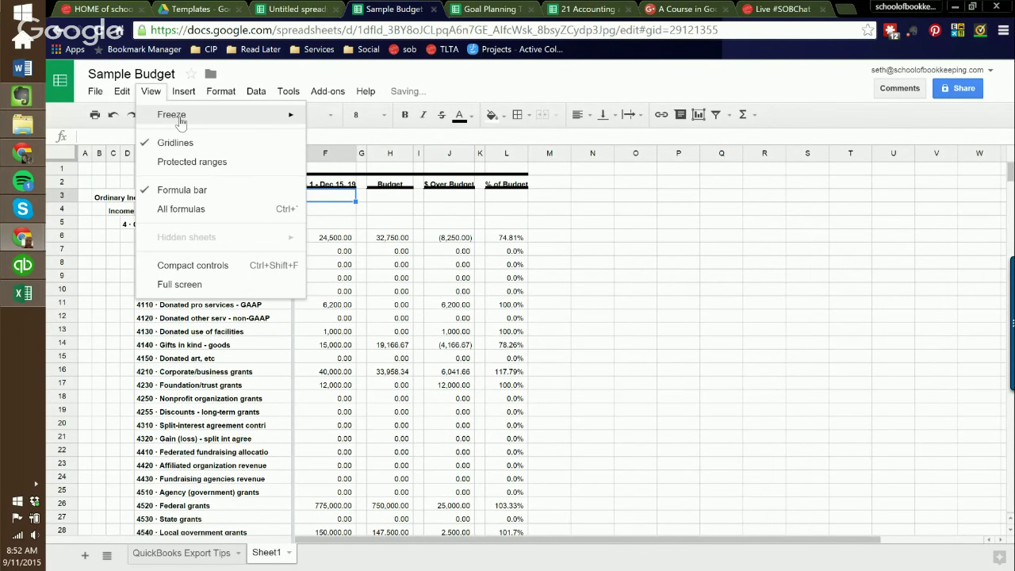
pyautogui.click(181, 119)
pyautogui.click(362, 204)
pyautogui.click(323, 237)
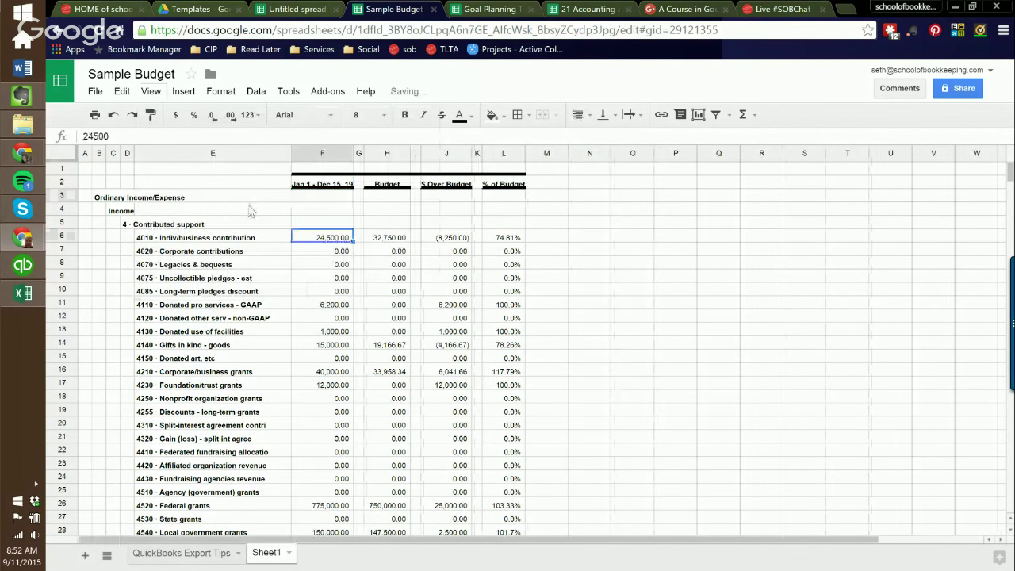
pyautogui.click(212, 210)
# Select columns F through L and fit their widths to the contents
pyautogui.click(317, 186)
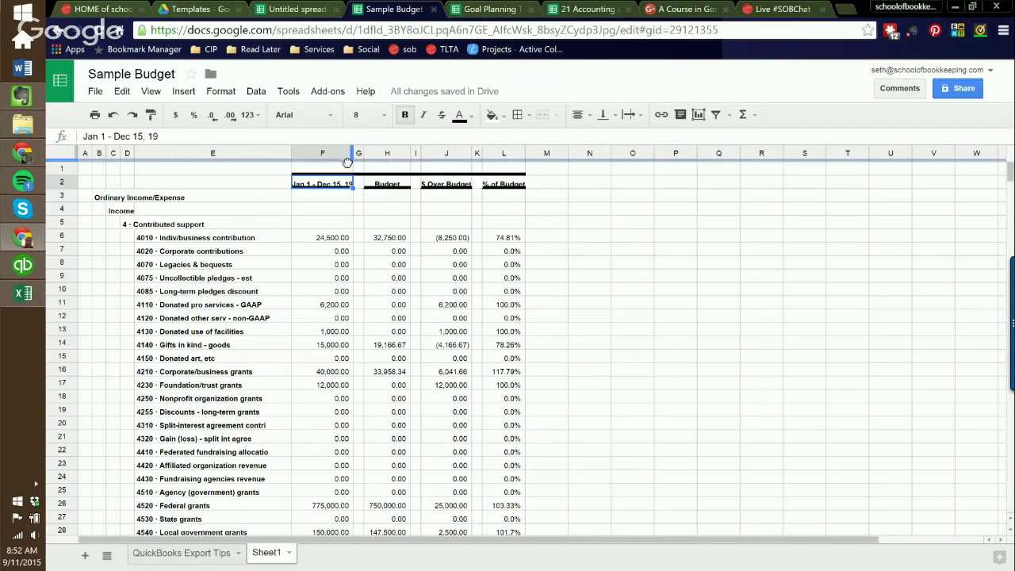
pyautogui.click(508, 151)
pyautogui.moveTo(323, 153); pyautogui.dragTo(504, 151)
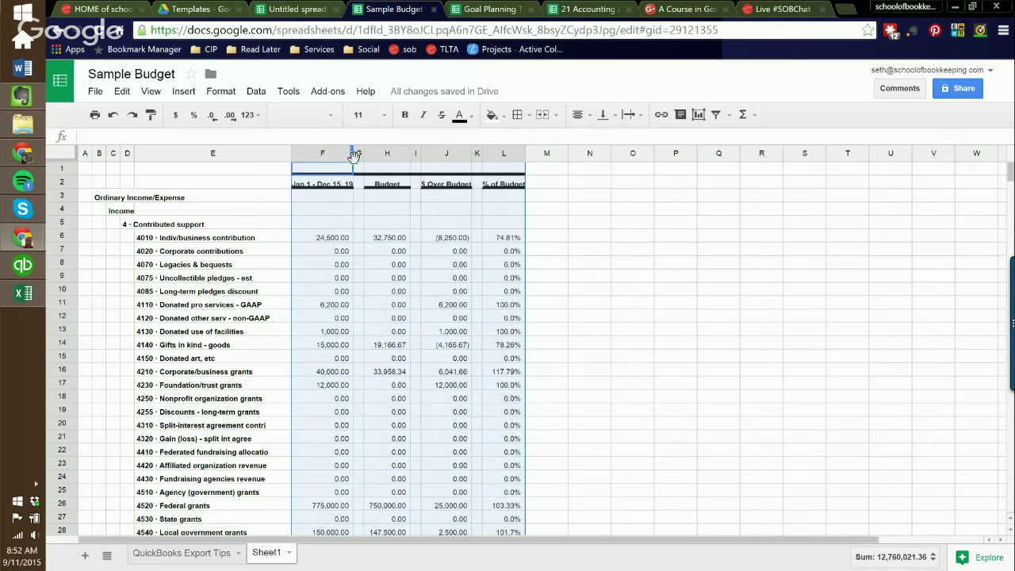
pyautogui.moveTo(353, 155); pyautogui.dragTo(520, 184)
# Clear the formatting of header cells F2:L2 and refit the widths of columns F through L
pyautogui.click(344, 186)
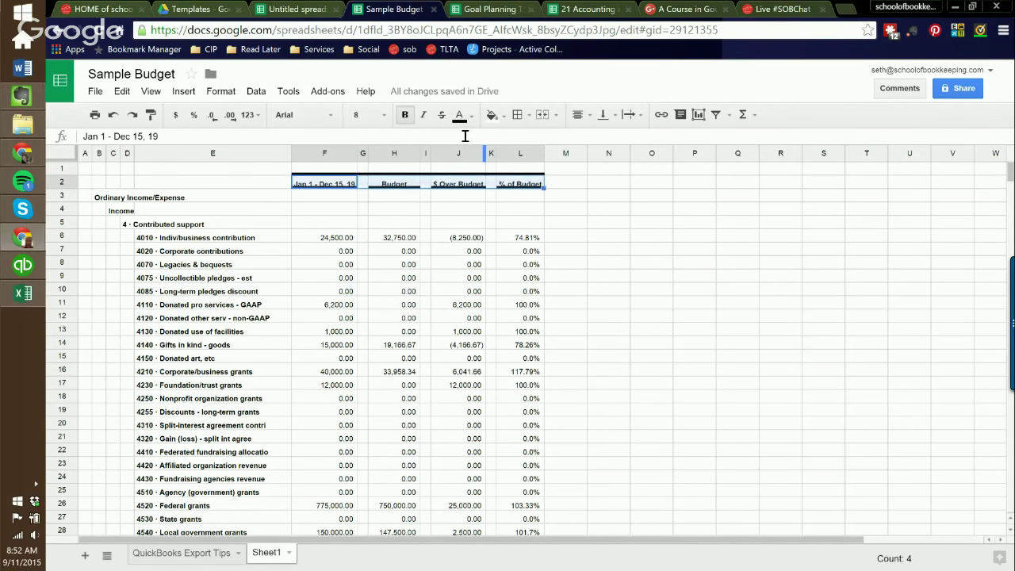
pyautogui.click(528, 115)
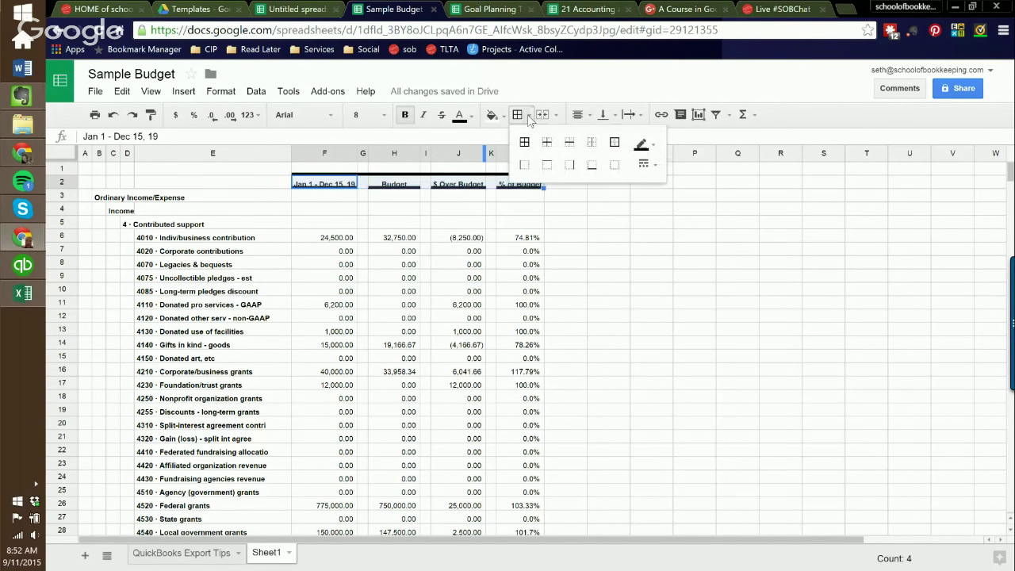
pyautogui.click(215, 93)
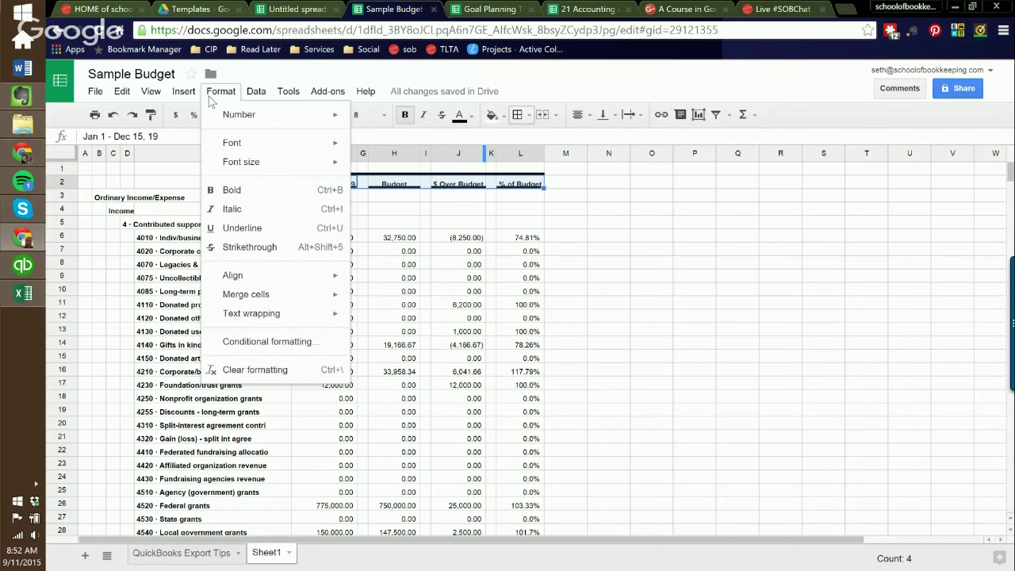
pyautogui.click(268, 371)
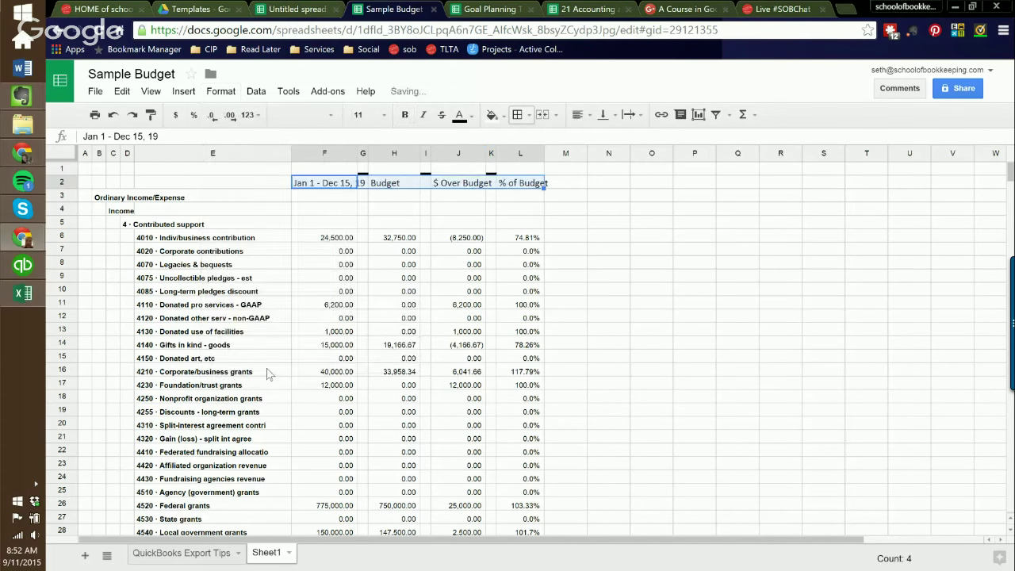
pyautogui.click(339, 206)
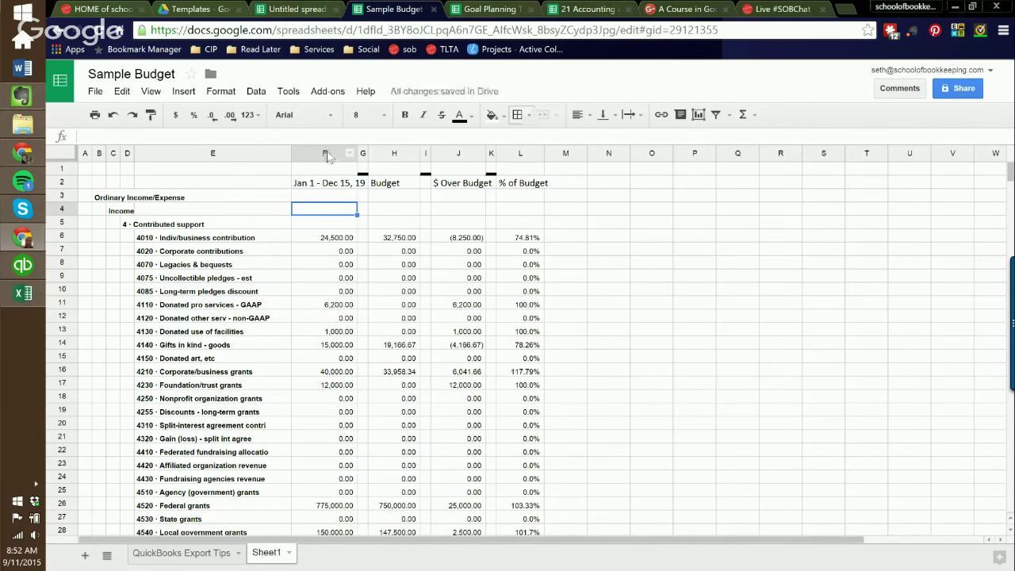
pyautogui.moveTo(328, 154); pyautogui.dragTo(510, 148)
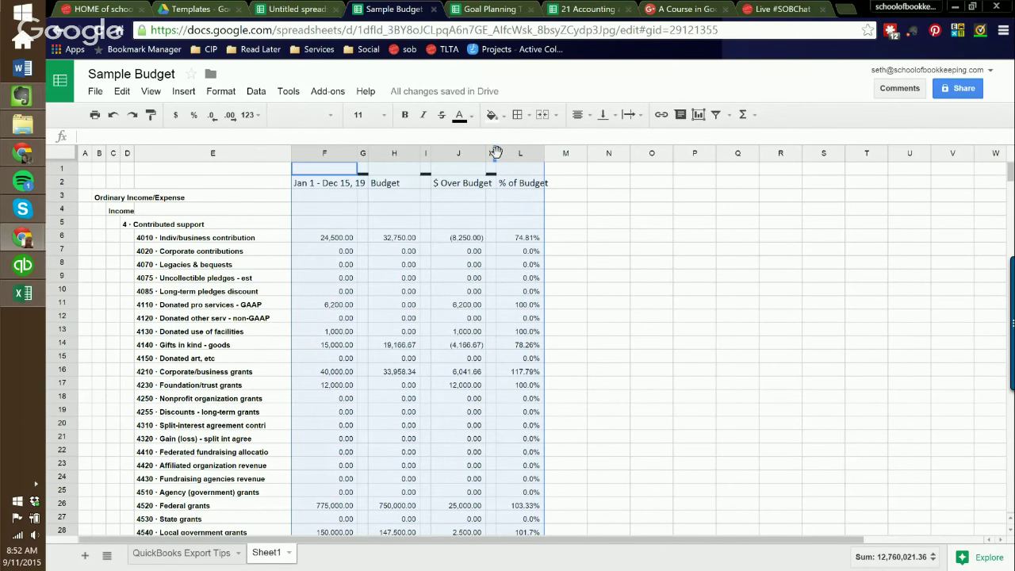
pyautogui.doubleClick(495, 152)
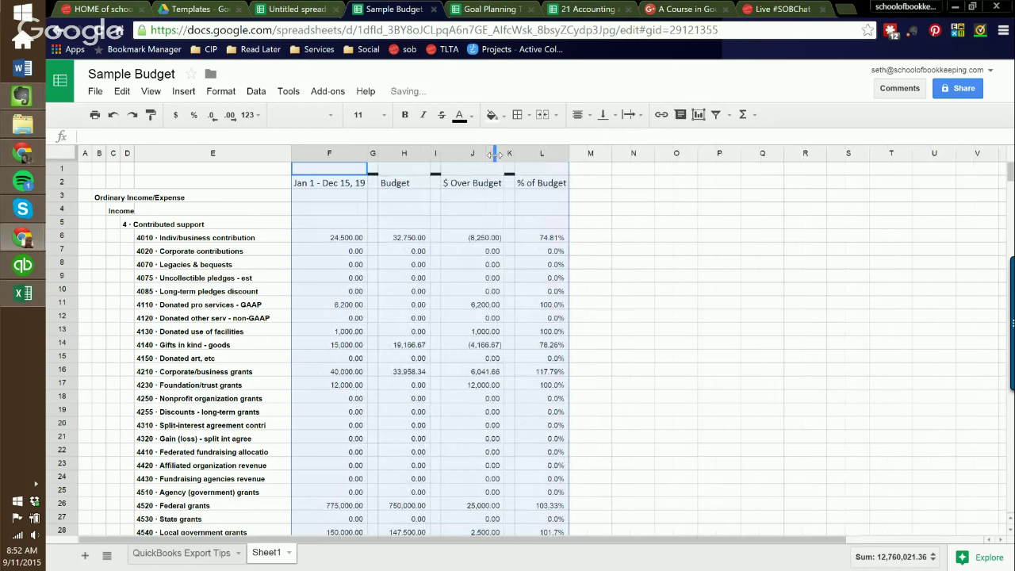
# Clear the leftover border formatting from cells G1:K2 between the column headings
pyautogui.click(380, 183)
pyautogui.moveTo(371, 168); pyautogui.dragTo(512, 182)
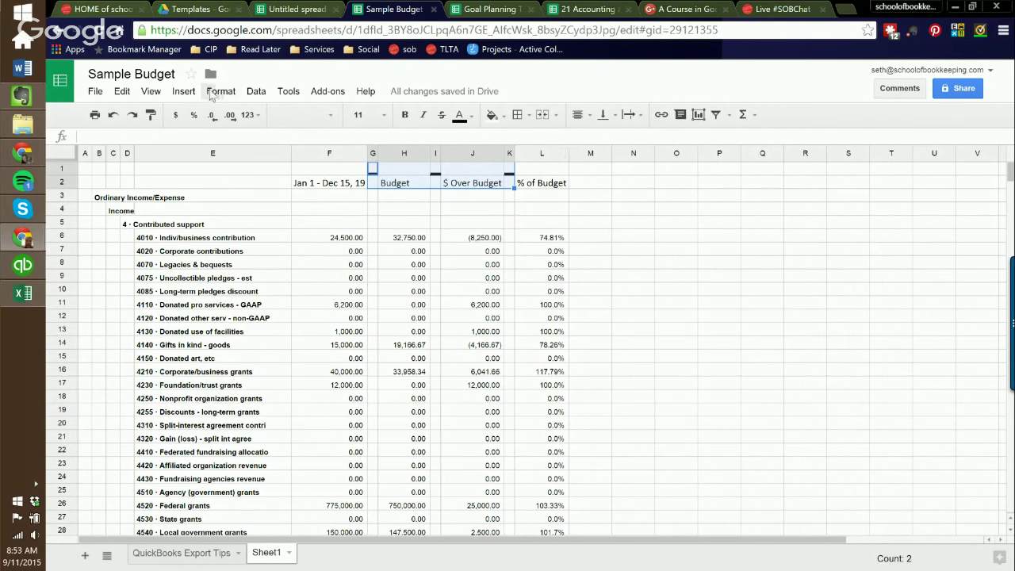
pyautogui.click(220, 91)
pyautogui.click(274, 372)
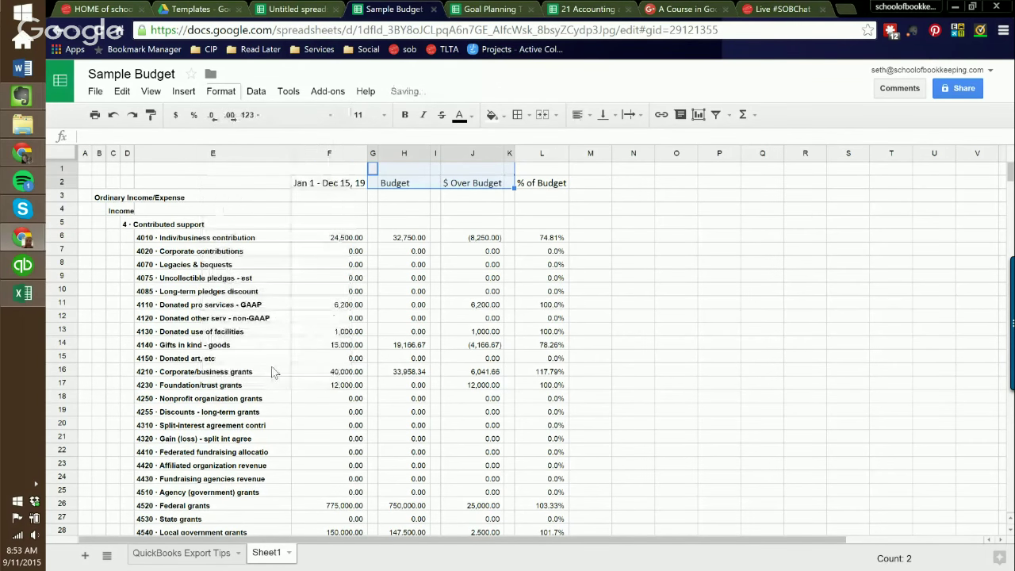
pyautogui.click(532, 221)
# Make the column headings in F2:L2 bold and underlined
pyautogui.moveTo(329, 183); pyautogui.dragTo(540, 192)
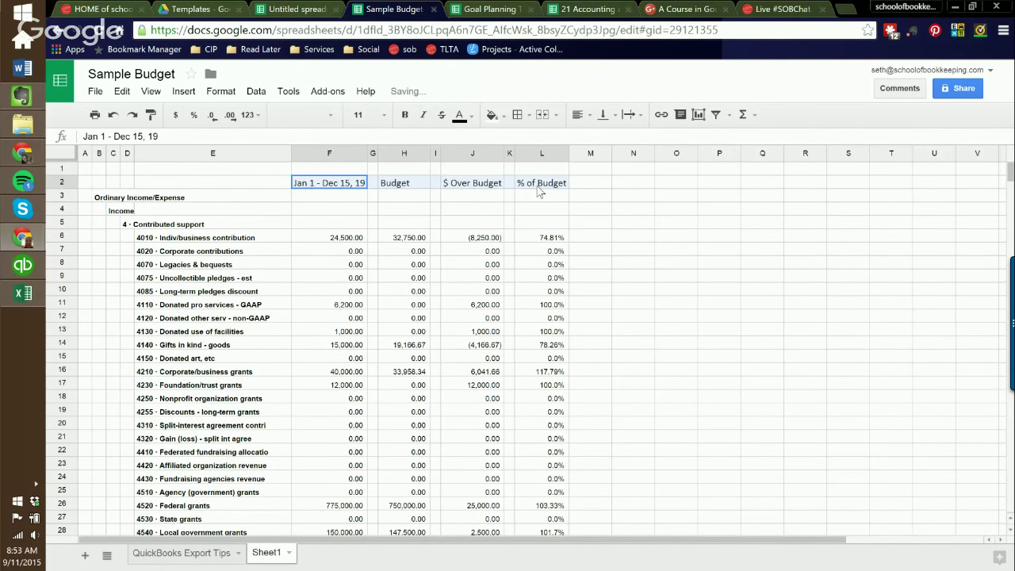
pyautogui.click(406, 116)
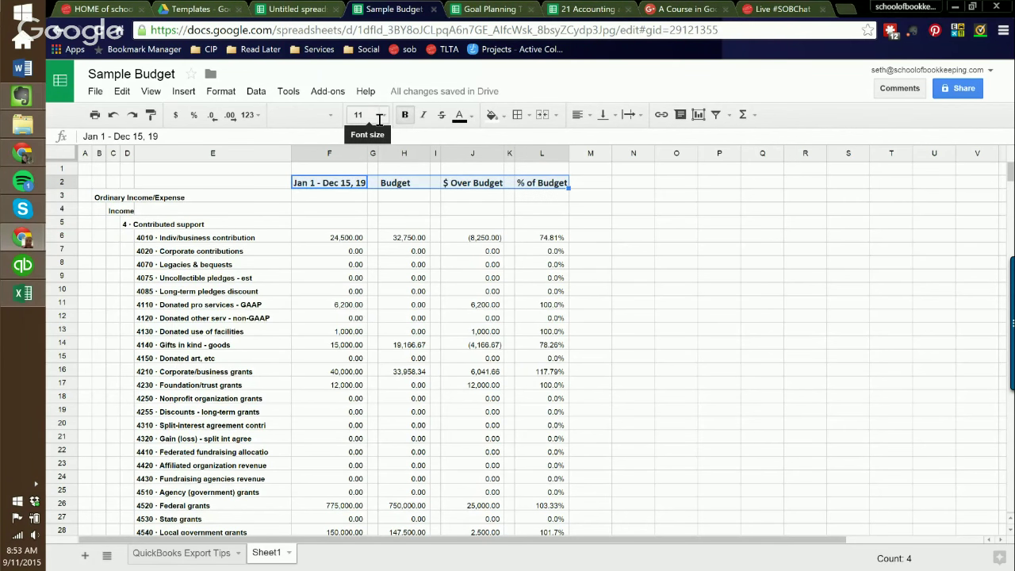
pyautogui.click(220, 92)
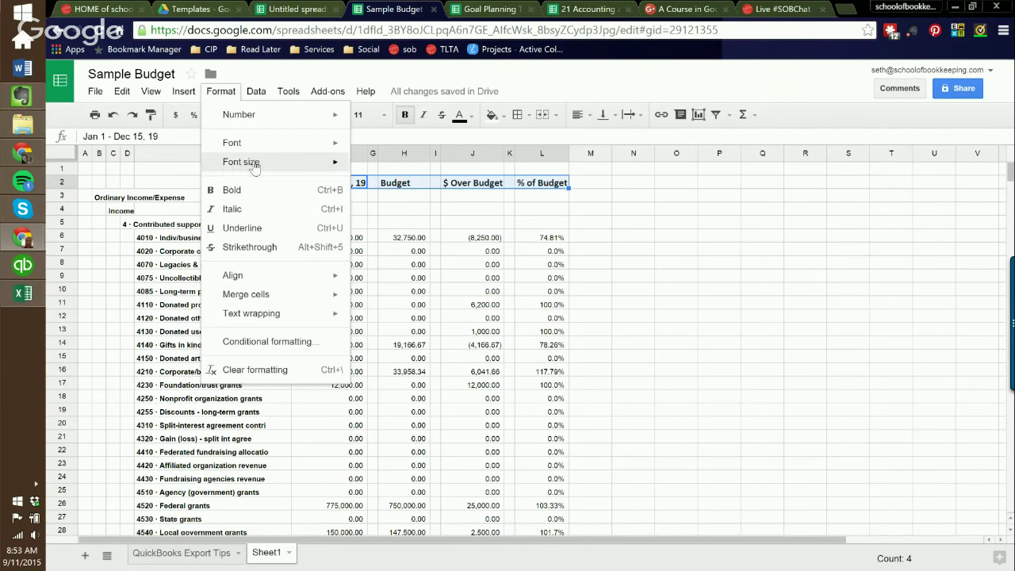
pyautogui.click(242, 229)
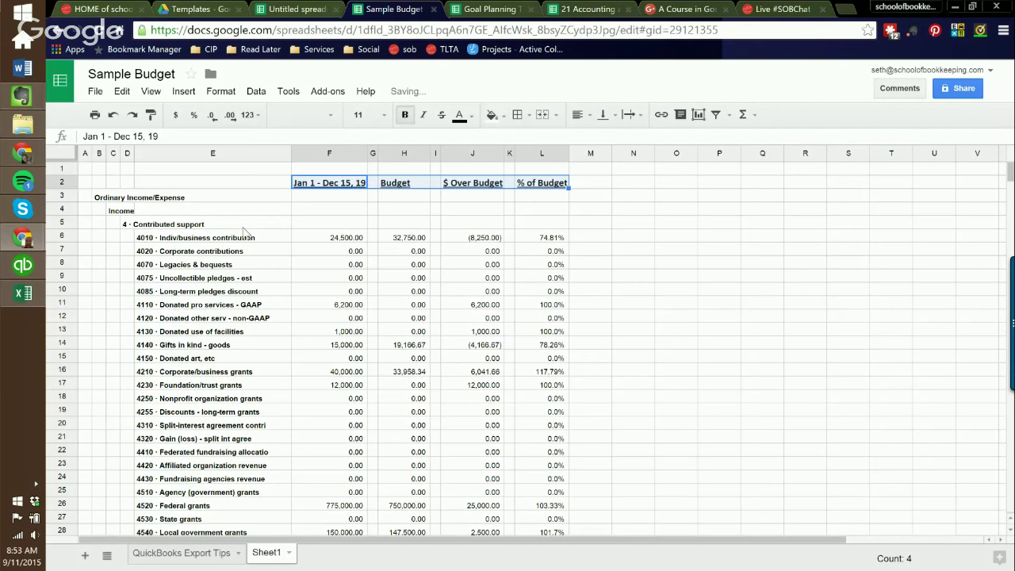
pyautogui.click(404, 208)
# Center the column headings in F2:L2 horizontally
pyautogui.moveTo(329, 184); pyautogui.dragTo(548, 183)
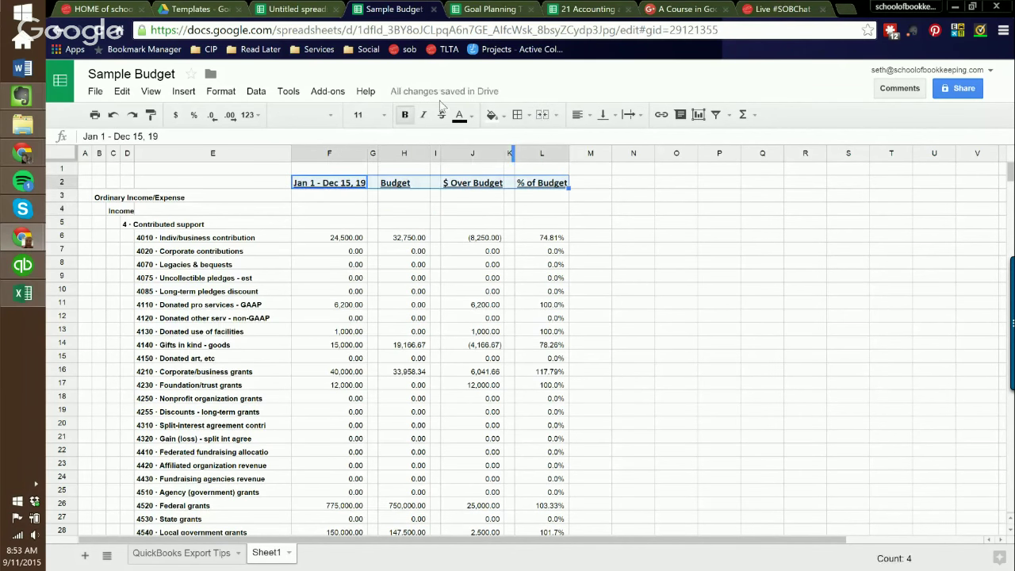
pyautogui.click(579, 115)
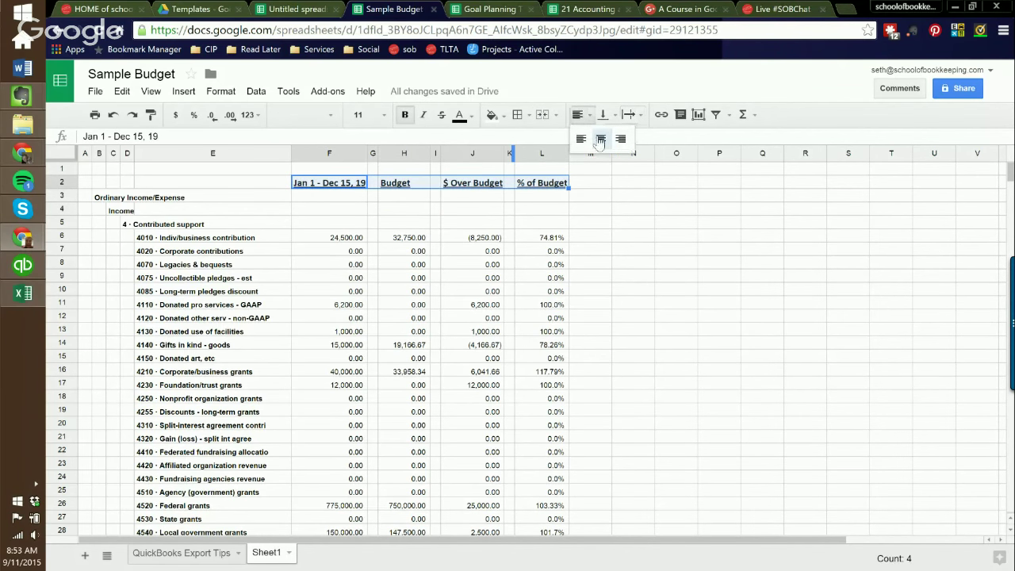
pyautogui.click(601, 140)
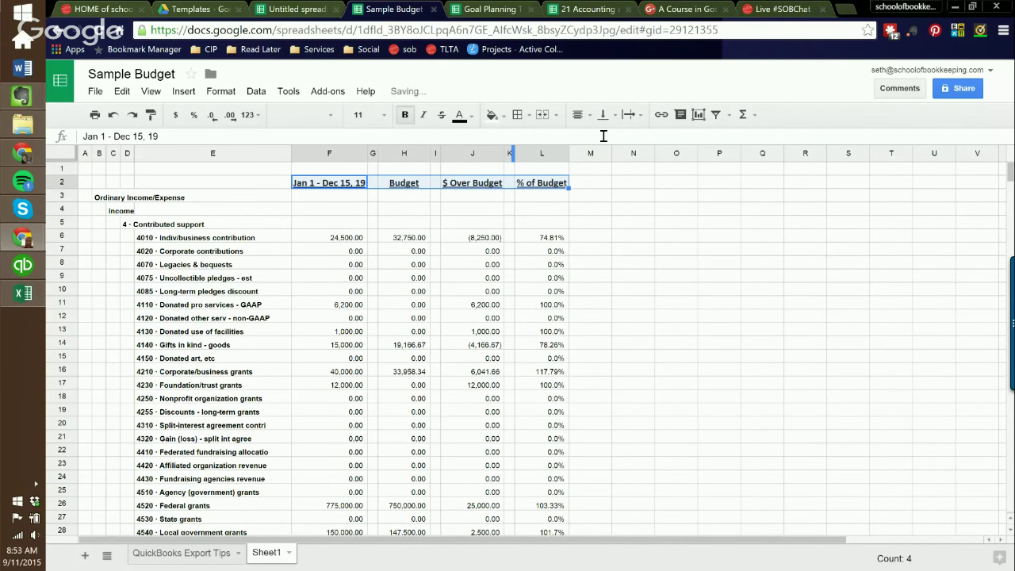
pyautogui.click(530, 116)
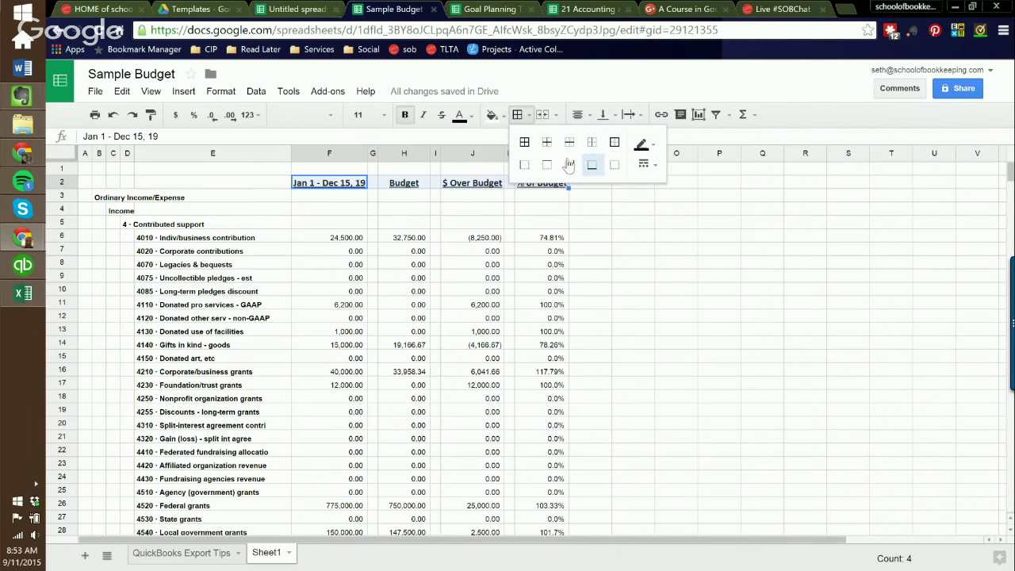
pyautogui.click(645, 165)
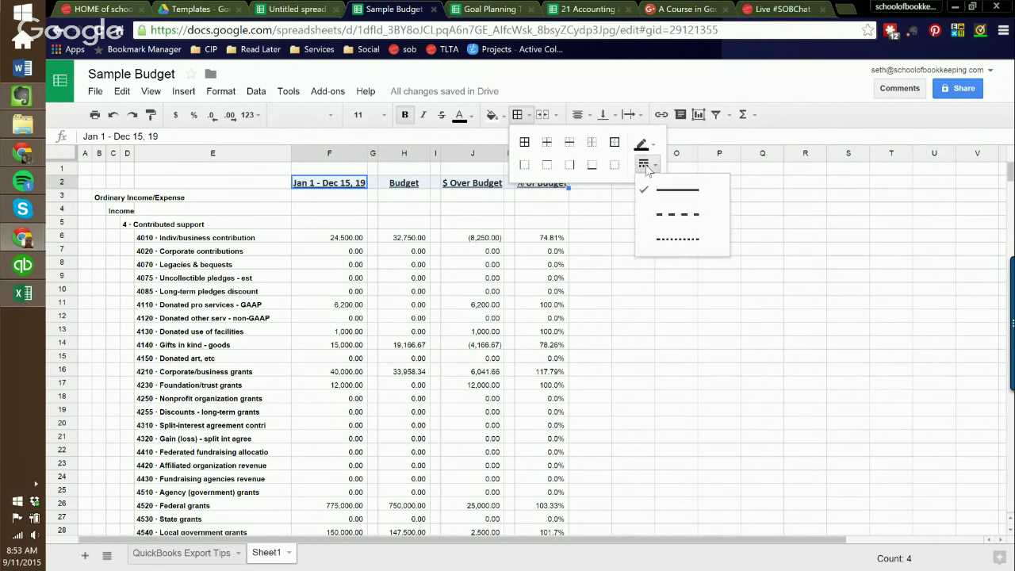
pyautogui.click(645, 145)
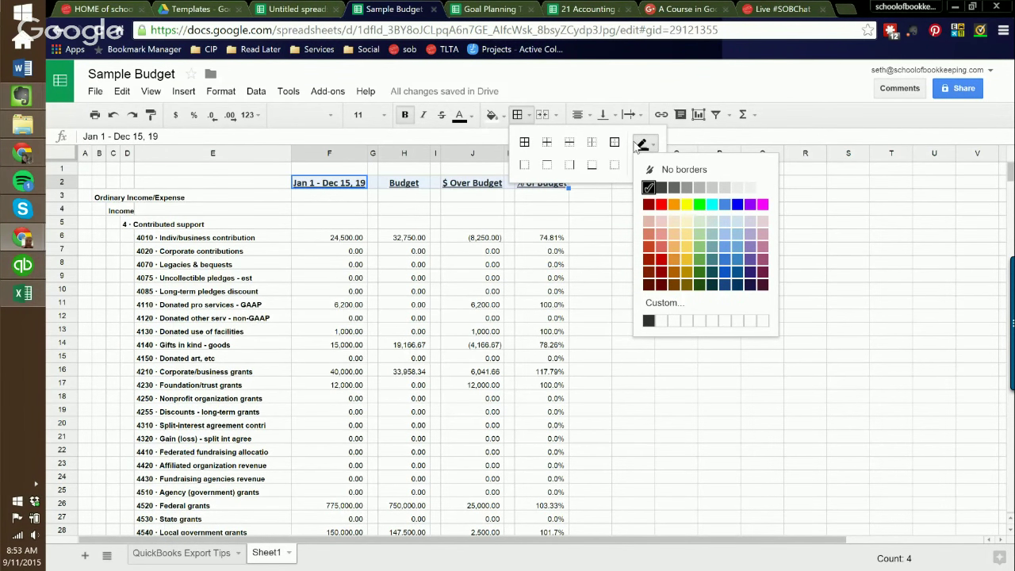
pyautogui.click(314, 198)
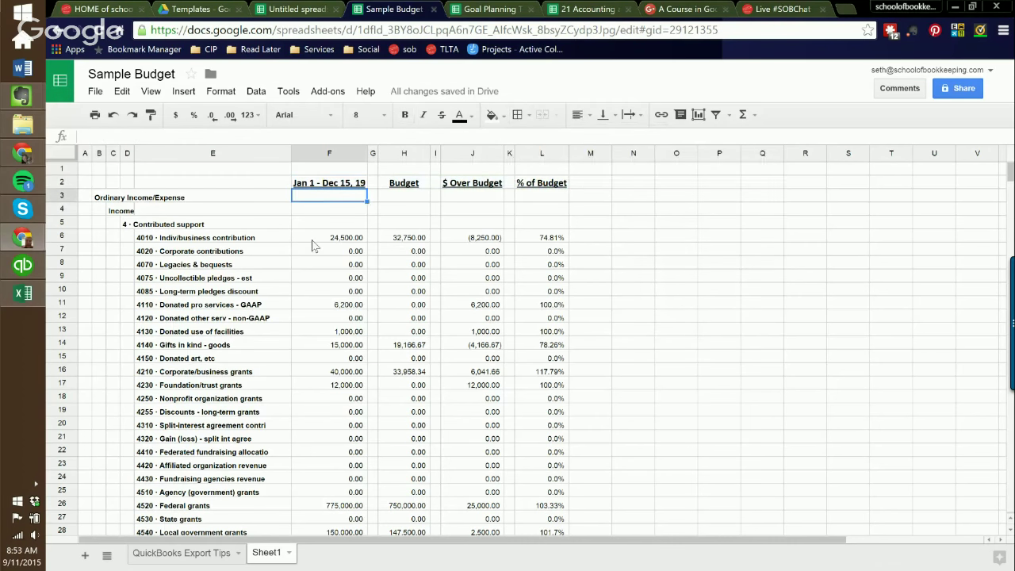
# Review the rest of the imported budget report down to the Net Income row
pyautogui.click(314, 240)
pyautogui.scroll(-8, 325, 294)
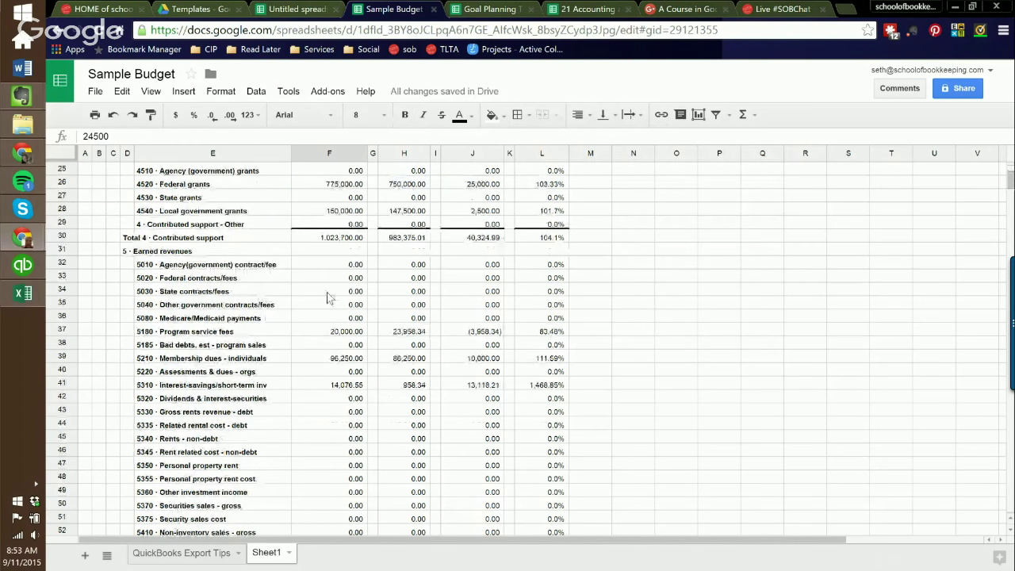
pyautogui.scroll(-4, 331, 302)
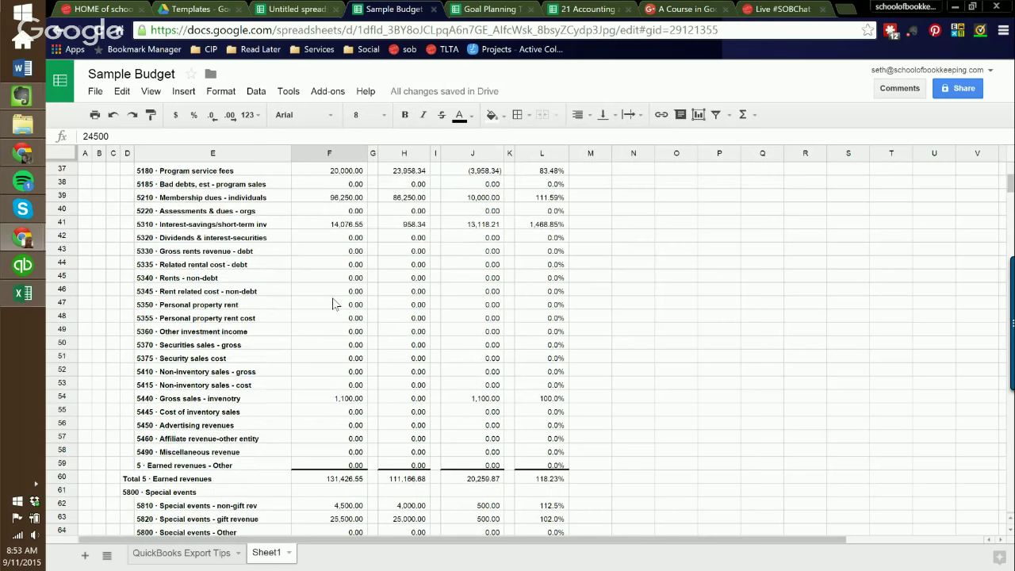
pyautogui.scroll(-4, 334, 304)
pyautogui.scroll(-15, 335, 306)
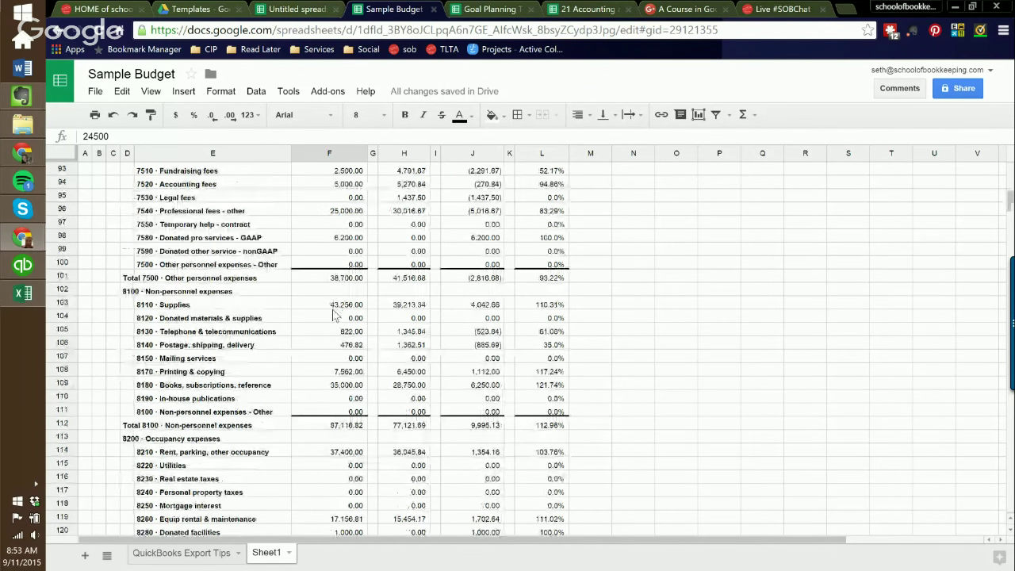
pyautogui.scroll(-11, 334, 315)
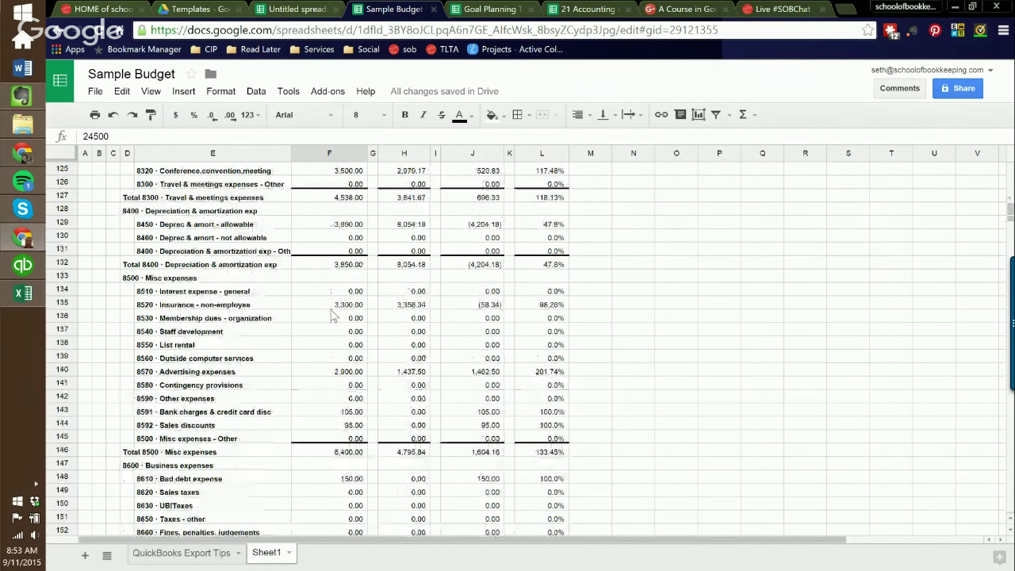
pyautogui.scroll(-12, 333, 316)
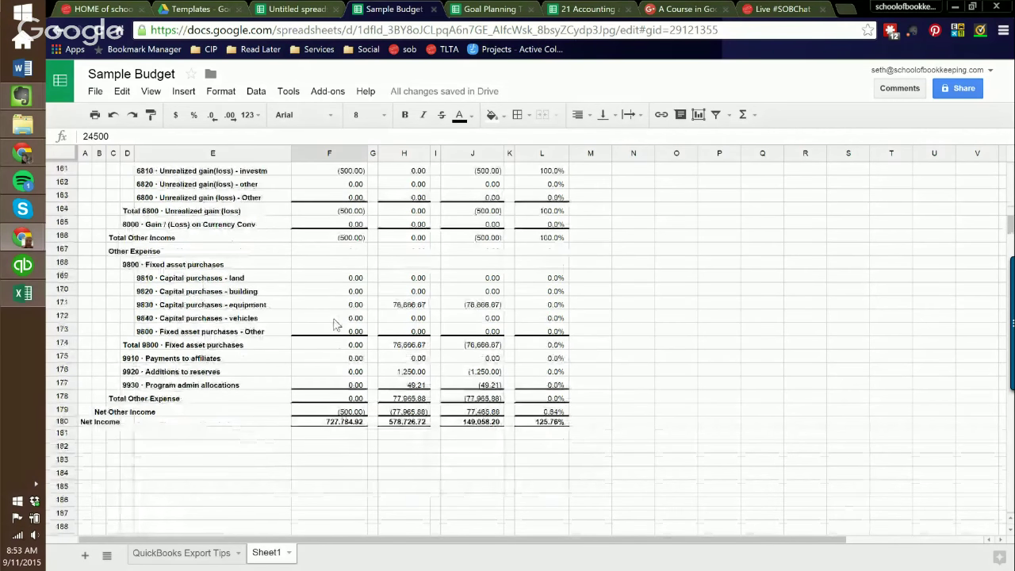
# Replace the rounded formula in the Total 4 · Contributed support cell F30 with =sum(F5:F29)
pyautogui.scroll(10, 335, 324)
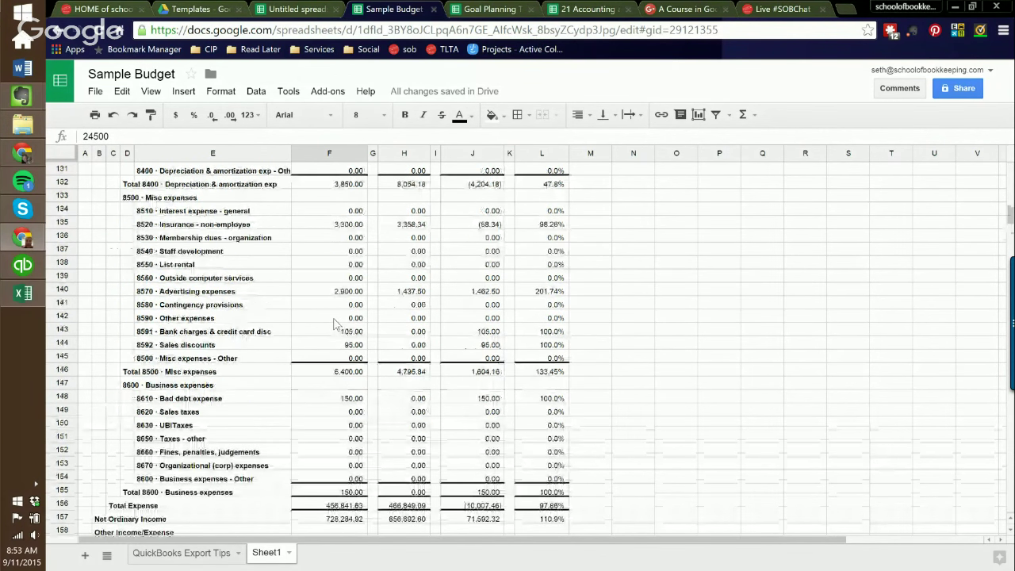
pyautogui.scroll(20, 334, 324)
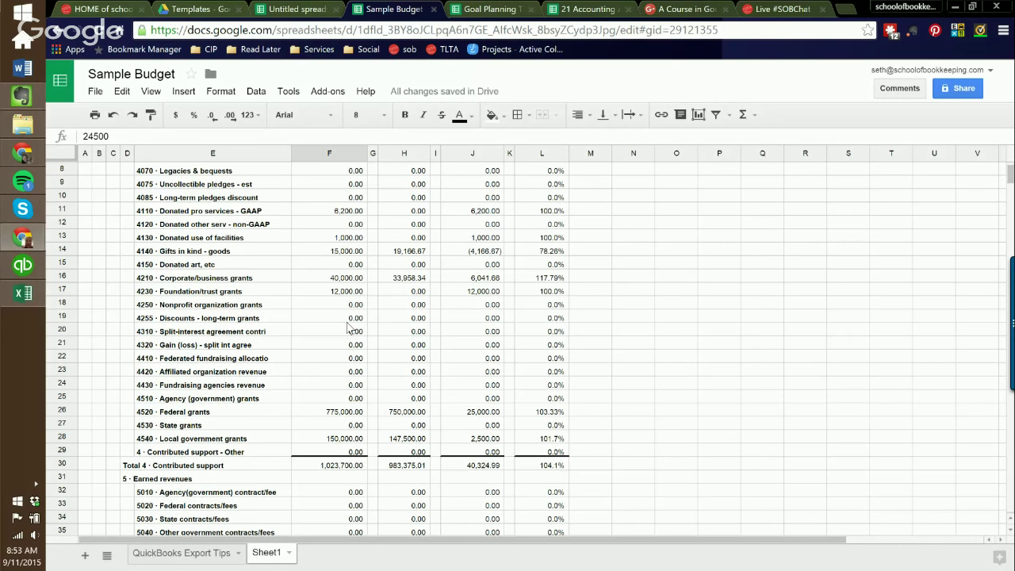
pyautogui.scroll(-5, 349, 328)
pyautogui.click(342, 268)
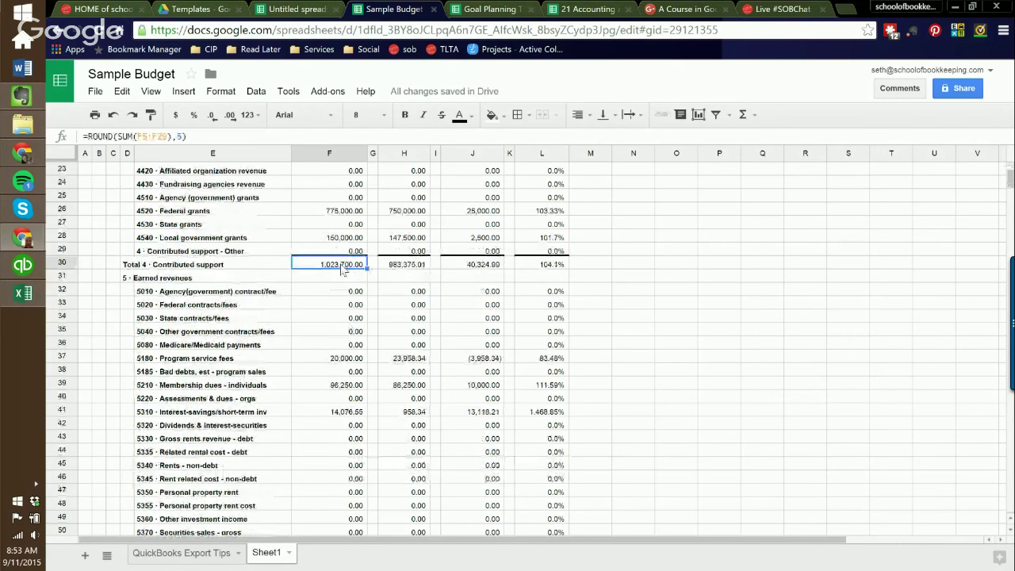
pyautogui.scroll(3, 341, 268)
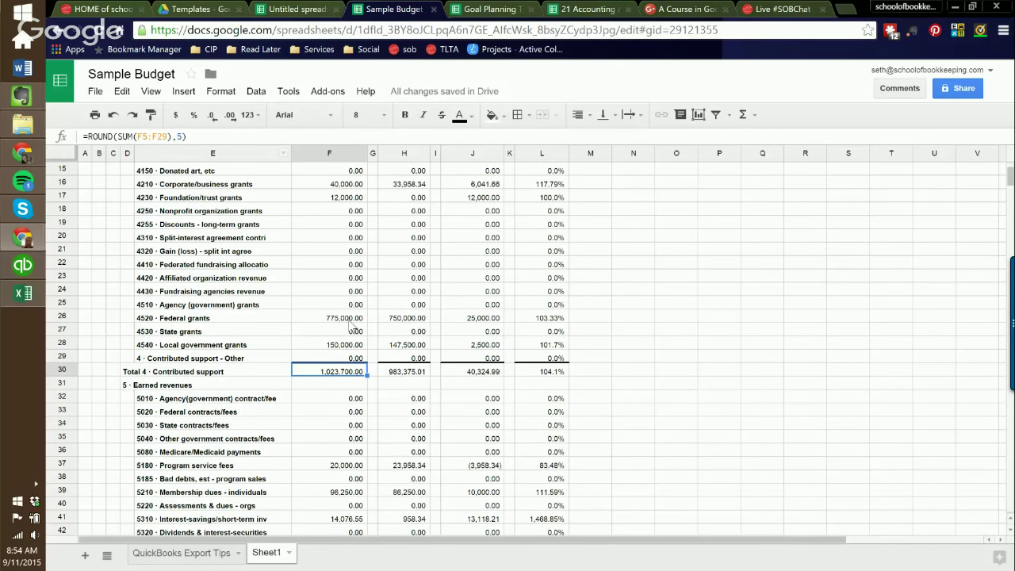
pyautogui.click(312, 320)
pyautogui.click(323, 372)
pyautogui.write('=')
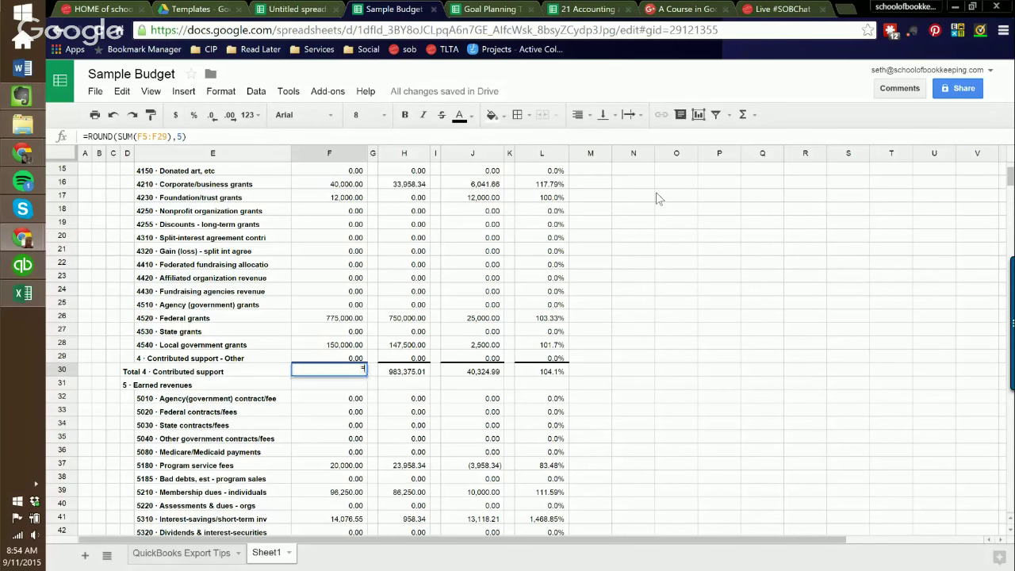
pyautogui.write('sum(F29')
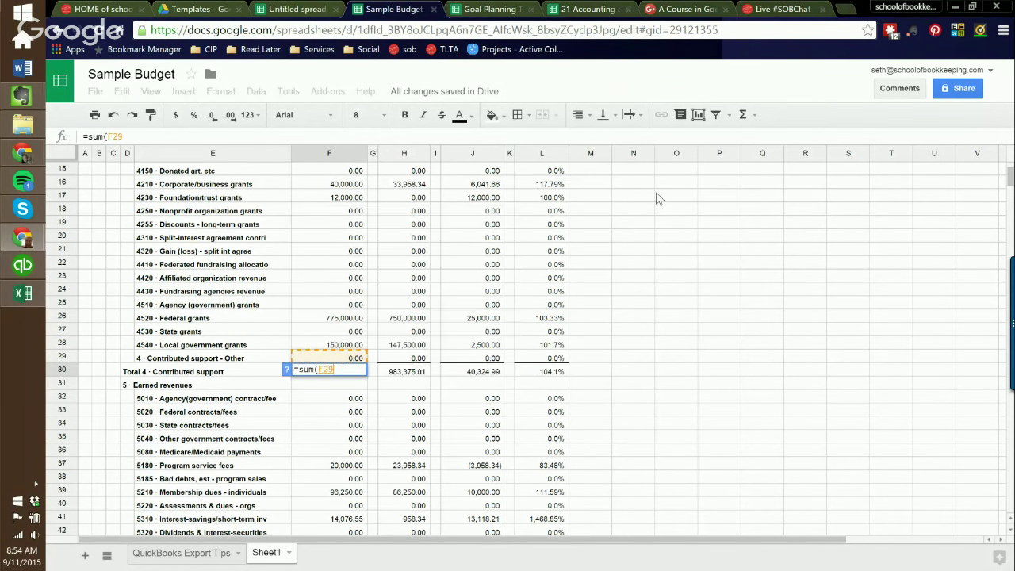
pyautogui.hotkey('ctrl', 'shift', 'Up')
pyautogui.hotkey('shift', 'Down')
pyautogui.hotkey('shift', 'Down')
pyautogui.hotkey('shift', 'Down')
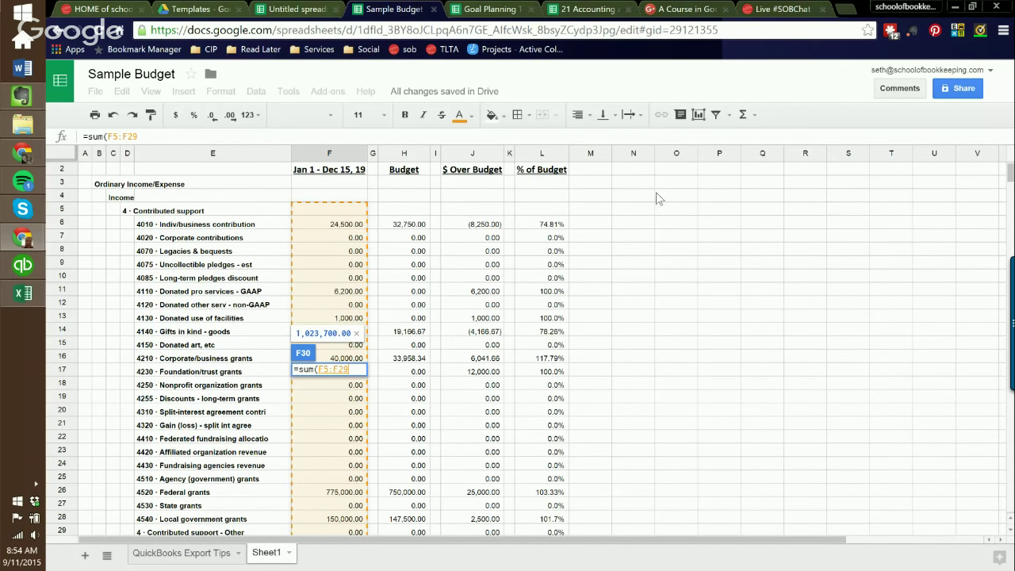
pyautogui.press('Return')
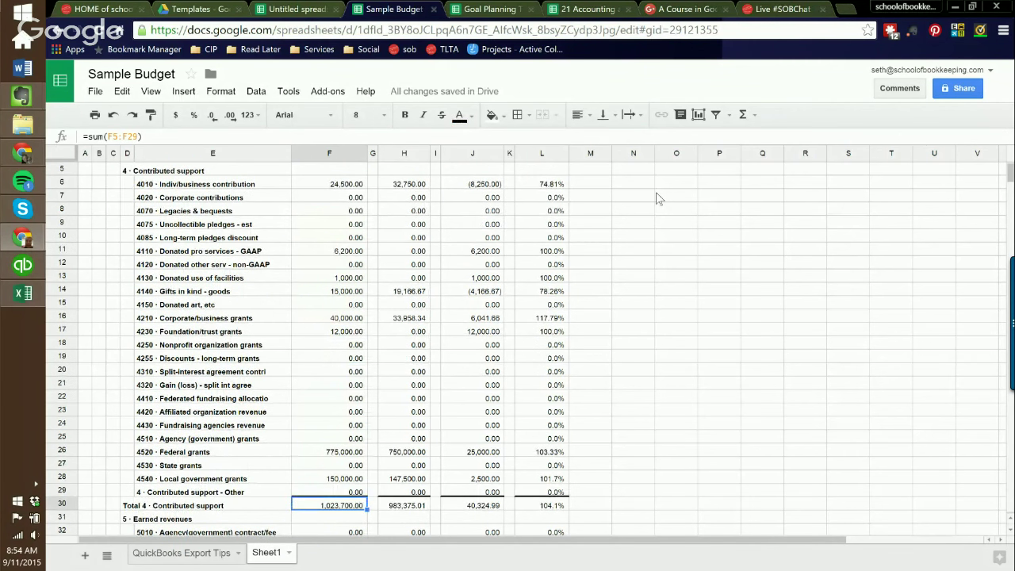
# Total the Budget and $ Over Budget columns in row 30 with =sum(H5:H29) in H30 and =sum(J5:J29) in J30
pyautogui.press('Right')
pyautogui.press('Right')
pyautogui.write('=sum(H5:H29)')
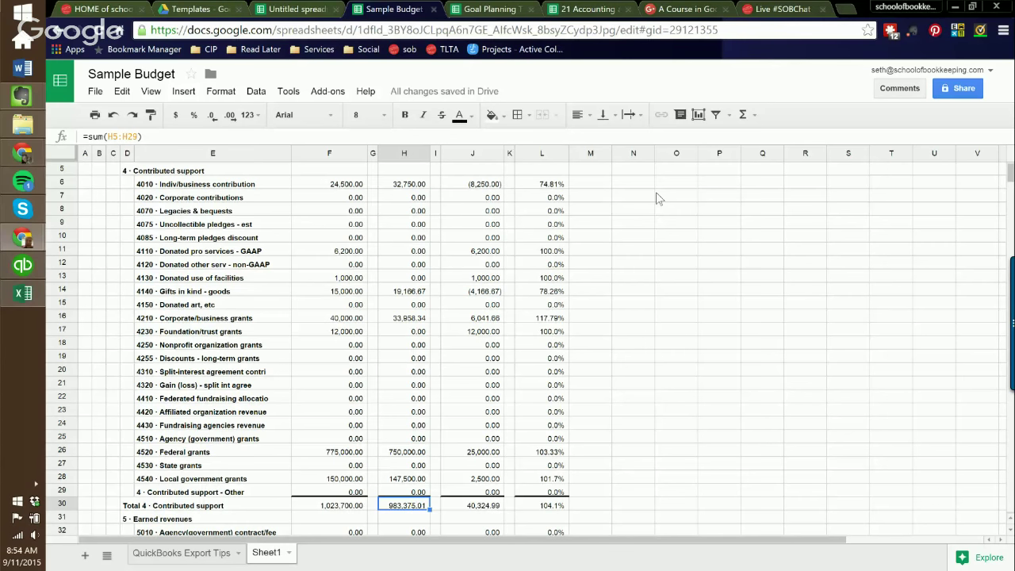
pyautogui.press('Right')
pyautogui.press('Right')
pyautogui.press('Left')
pyautogui.press('Right')
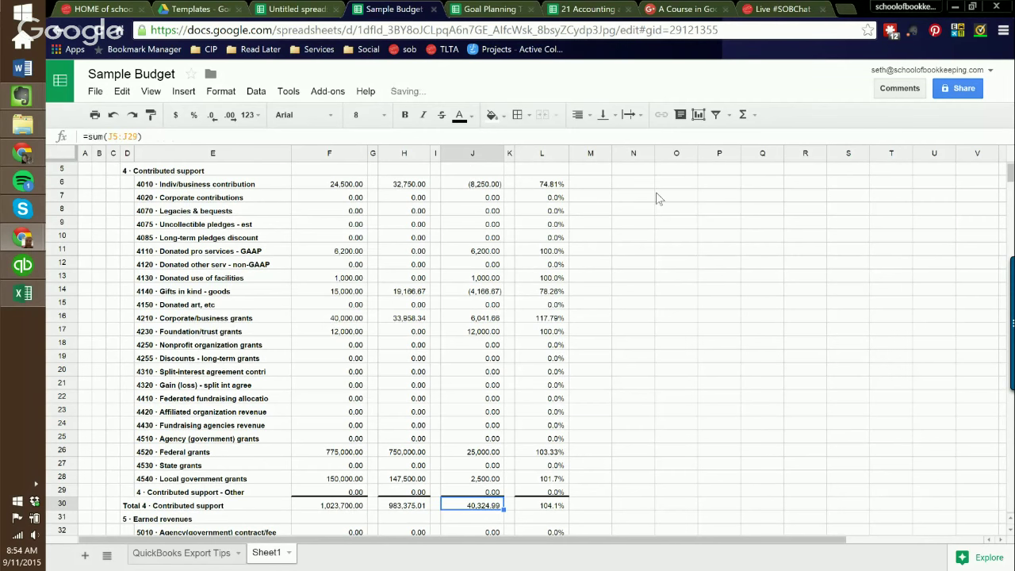
pyautogui.press('Right')
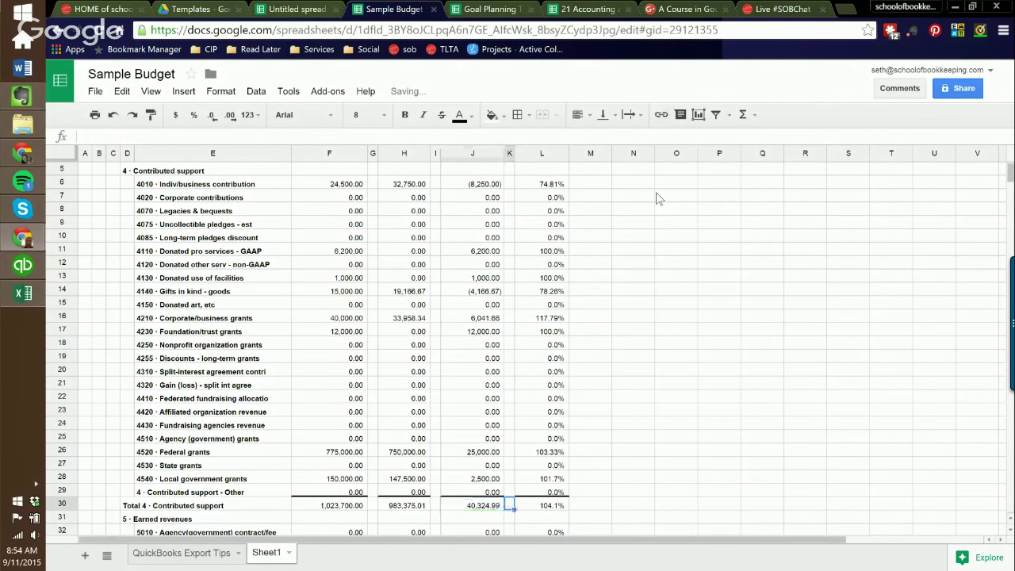
pyautogui.press('Right')
pyautogui.press('Left')
pyautogui.press('Left')
pyautogui.press('Left')
pyautogui.press('Left')
pyautogui.press('Left')
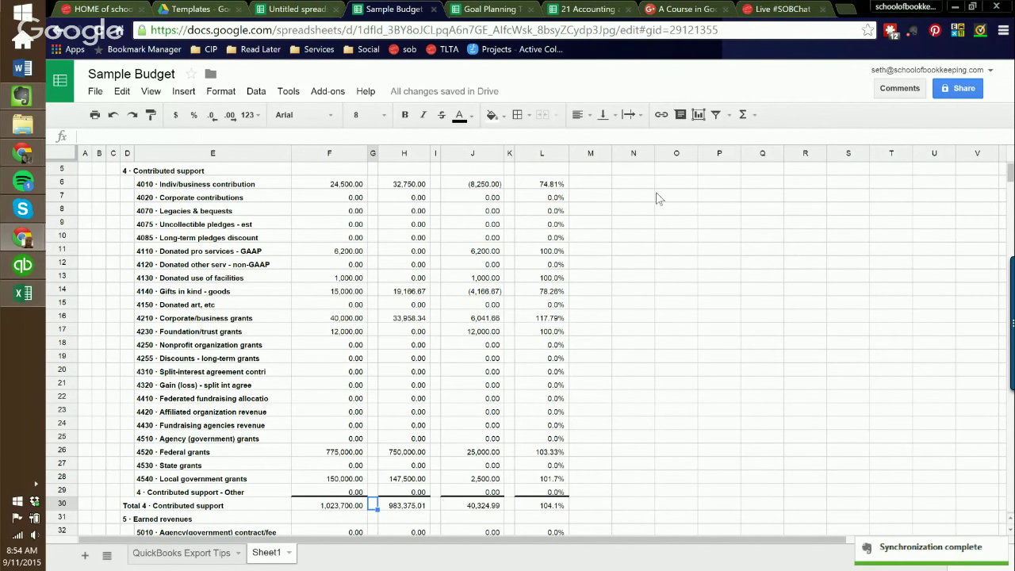
pyautogui.press('Left')
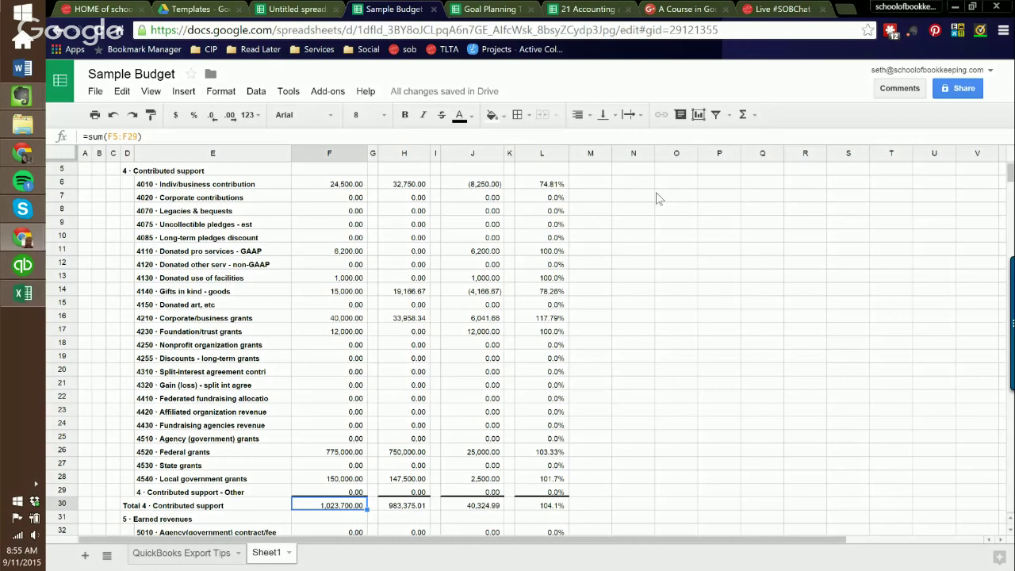
pyautogui.hotkey('shift', 'Down')
pyautogui.hotkey('shift', 'Down')
pyautogui.hotkey('shift', 'Down')
pyautogui.hotkey('shift', 'Down')
pyautogui.hotkey('shift', 'Down')
pyautogui.hotkey('shift', 'Down')
pyautogui.hotkey('shift', 'Down')
pyautogui.hotkey('shift', 'Down')
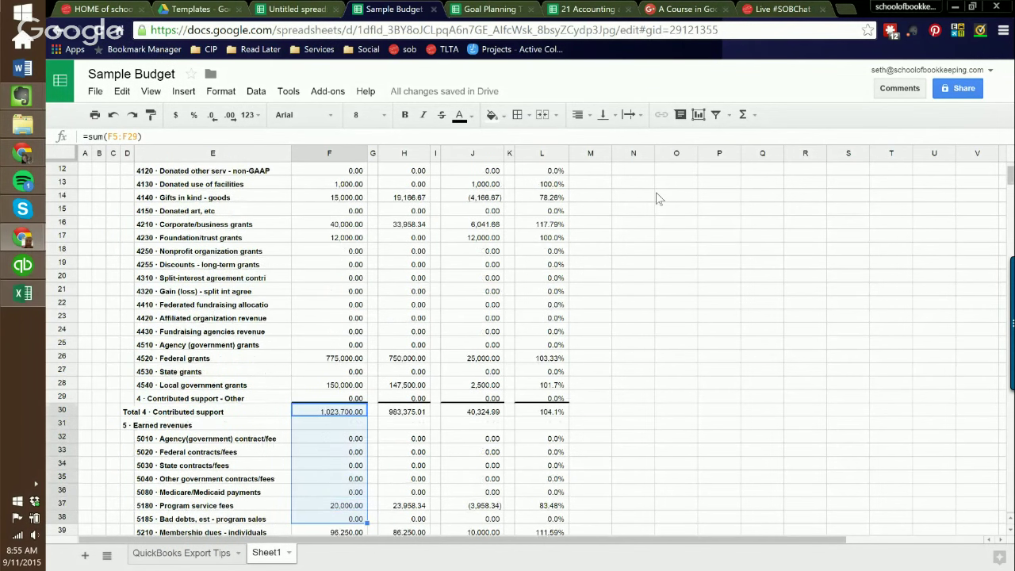
pyautogui.hotkey('shift', 'Down')
pyautogui.hotkey('shift', 'Down')
pyautogui.press('Right')
pyautogui.press('Right')
pyautogui.press('Right')
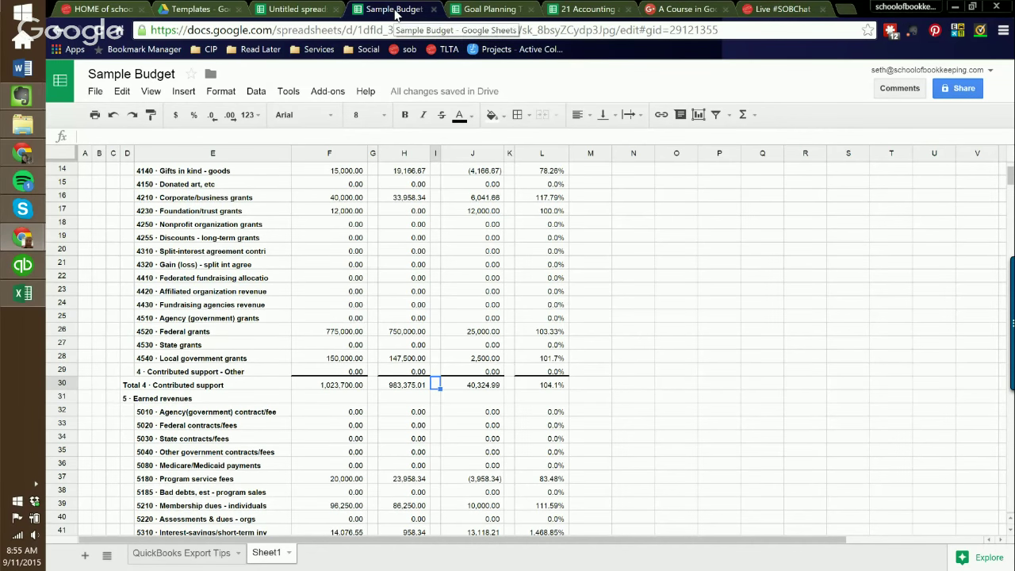
# Check where Sample Budget is stored in Google Drive and browse the SOB folder as a possible move destination
pyautogui.click(211, 76)
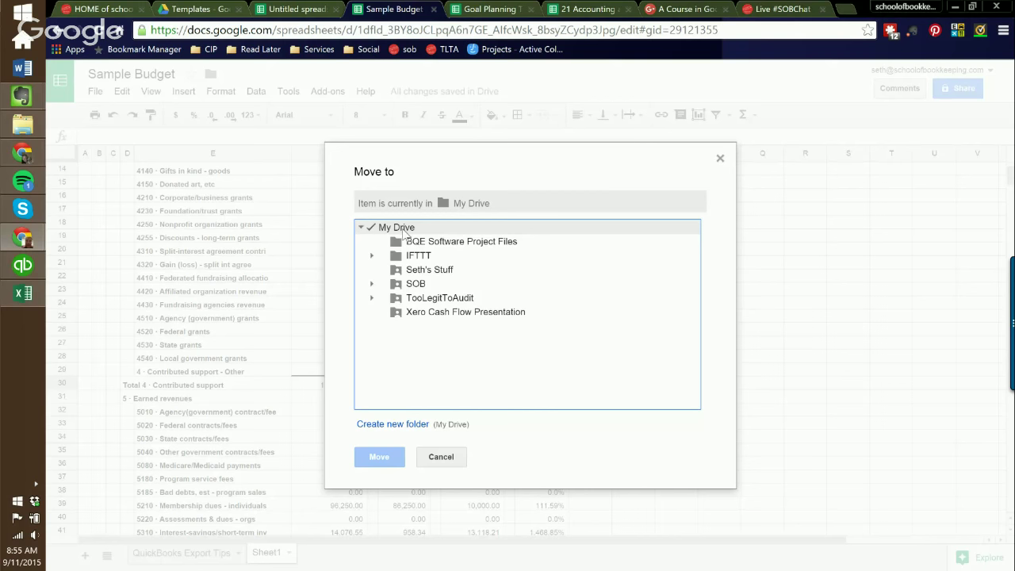
pyautogui.click(208, 11)
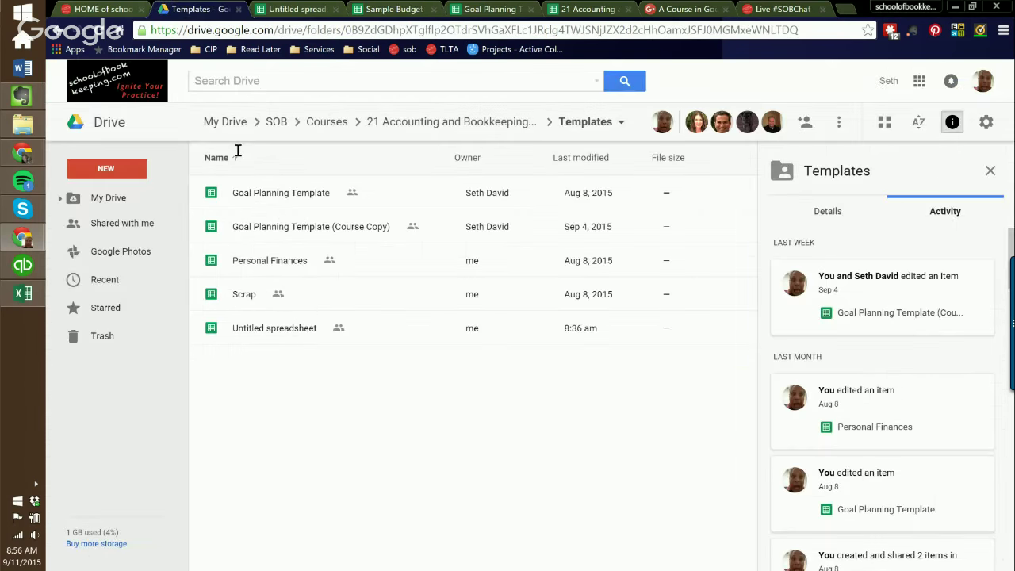
pyautogui.click(102, 205)
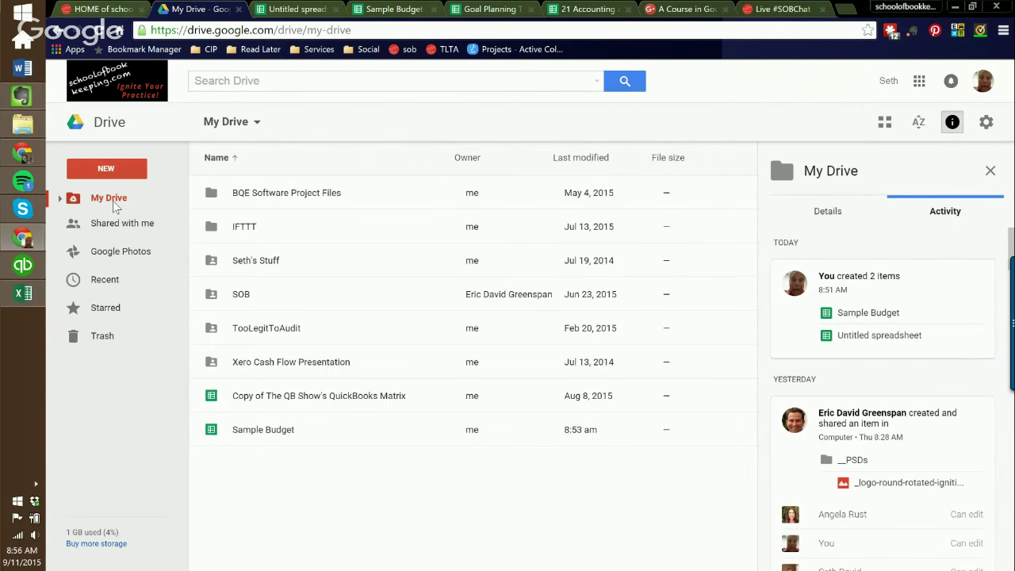
pyautogui.click(267, 435)
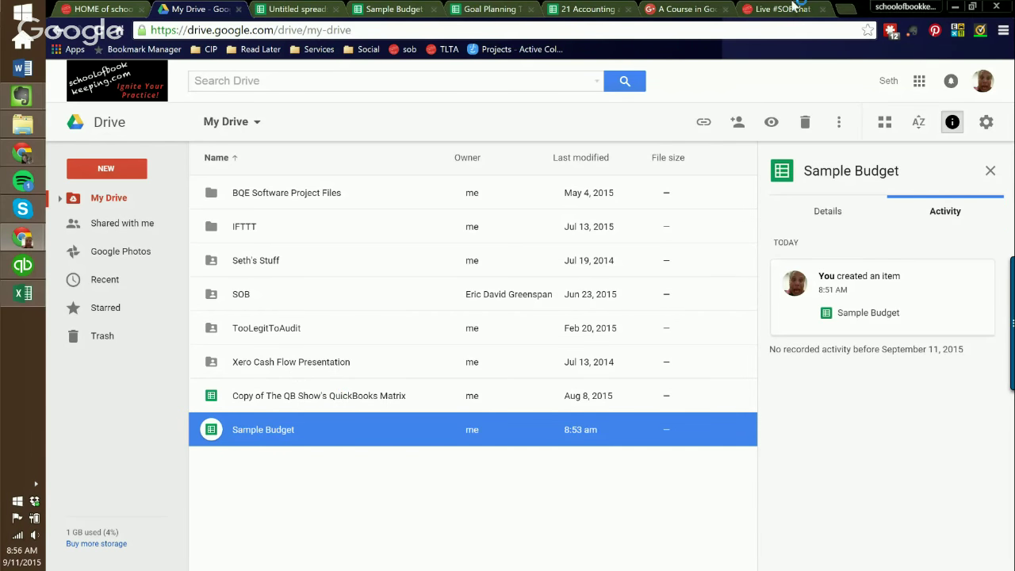
pyautogui.click(379, 13)
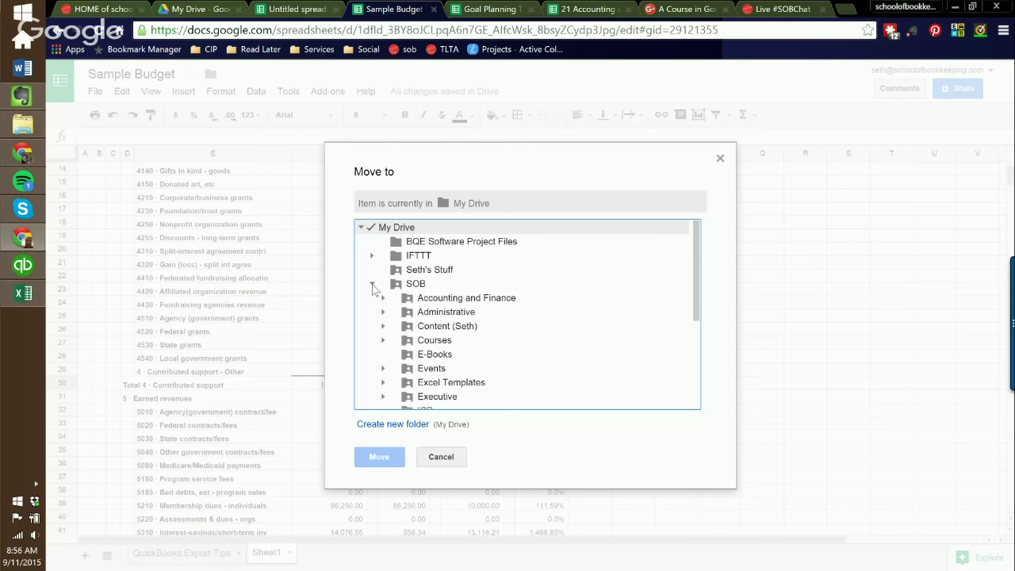
pyautogui.click(373, 284)
pyautogui.click(441, 458)
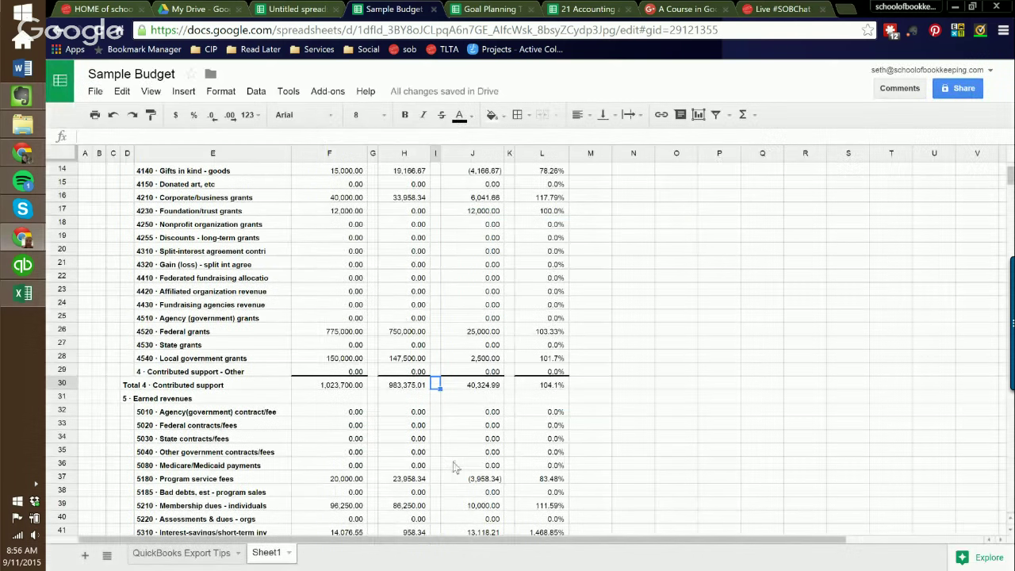
pyautogui.click(474, 387)
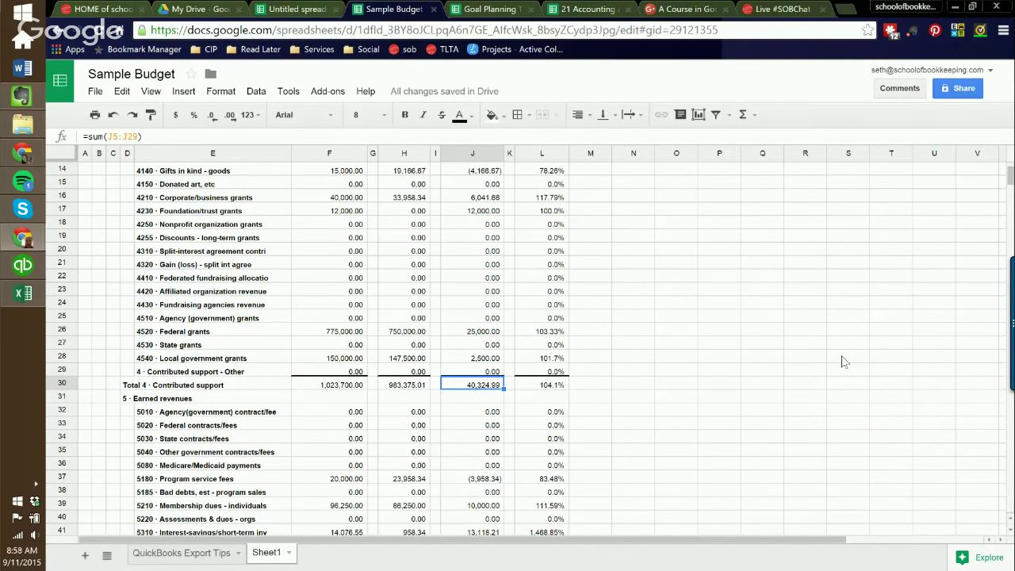
pyautogui.click(220, 227)
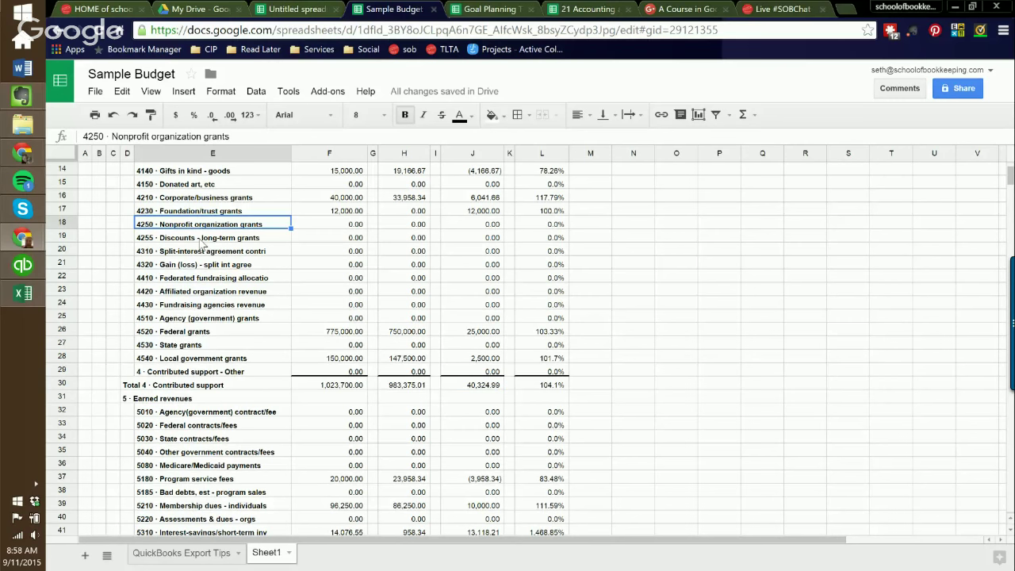
pyautogui.click(585, 229)
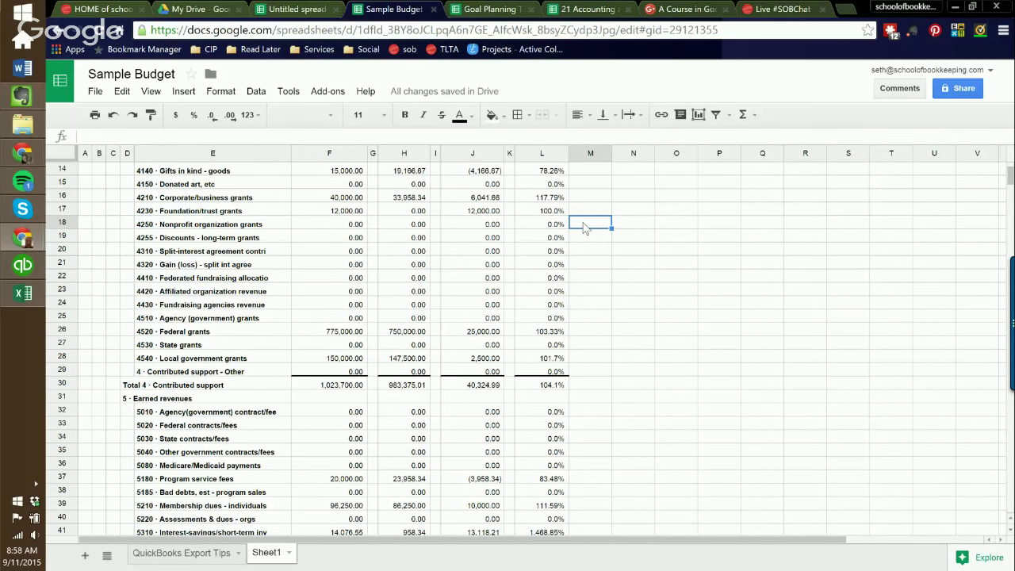